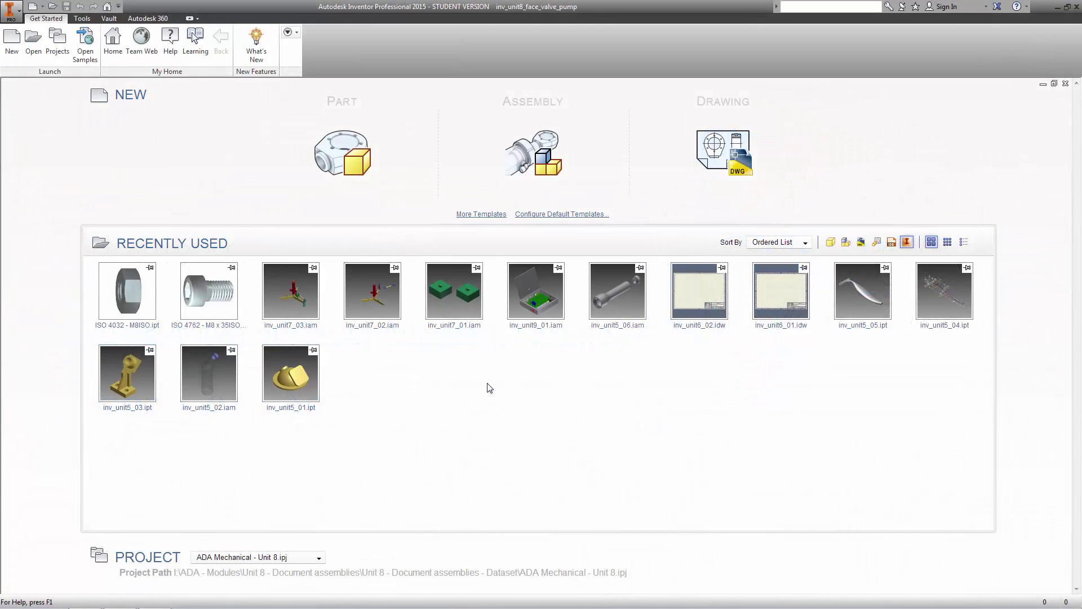
Make ADA Mechanical - Unit 8.ipj the active project and bring up the Open dialog.
left_click(57, 40)
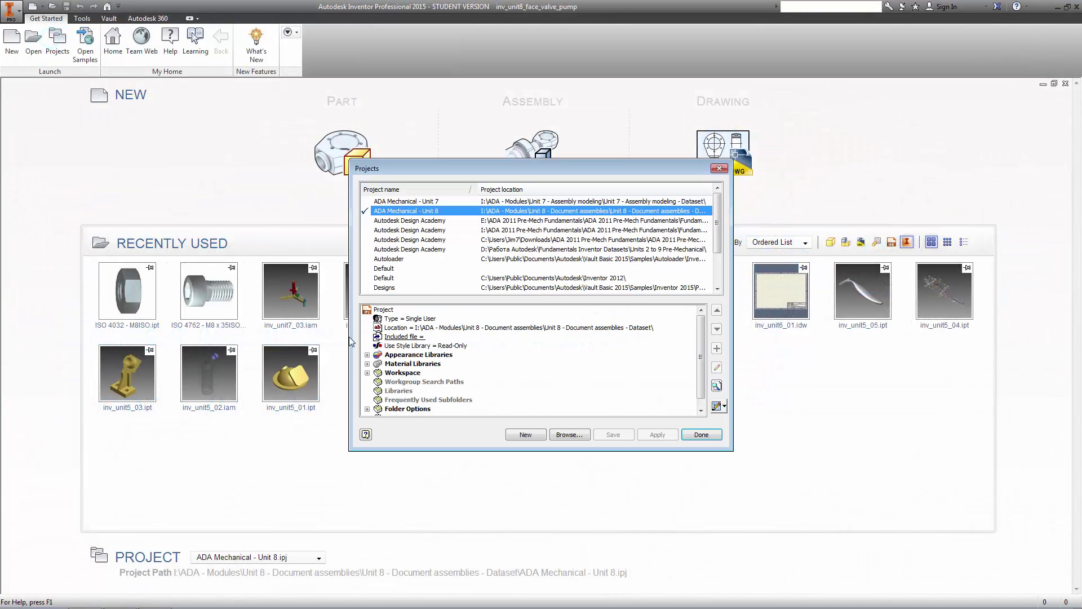
left_click(568, 434)
left_click(535, 254)
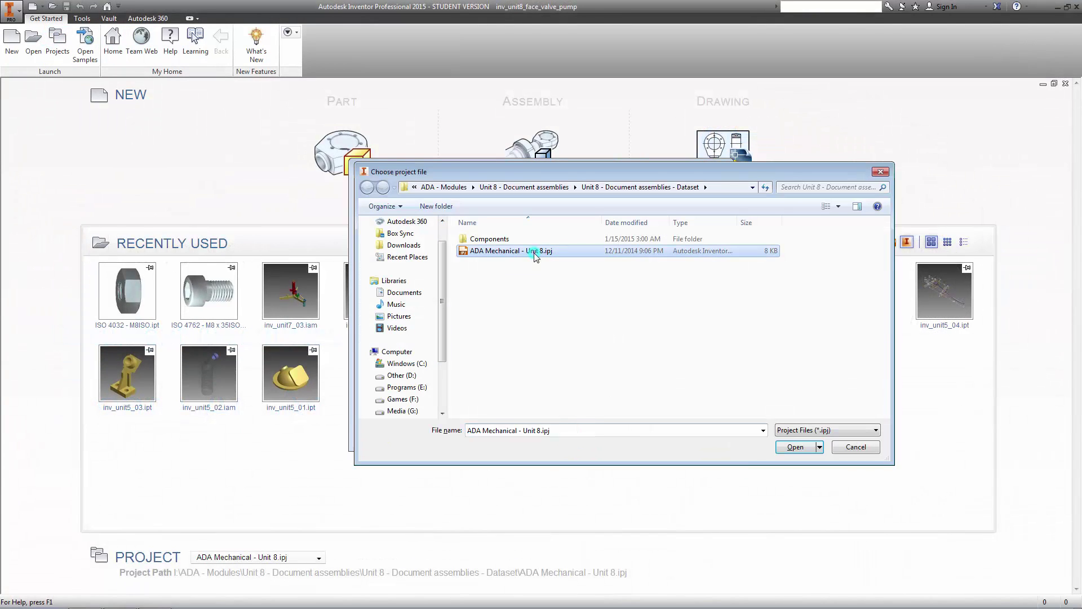
left_click(791, 447)
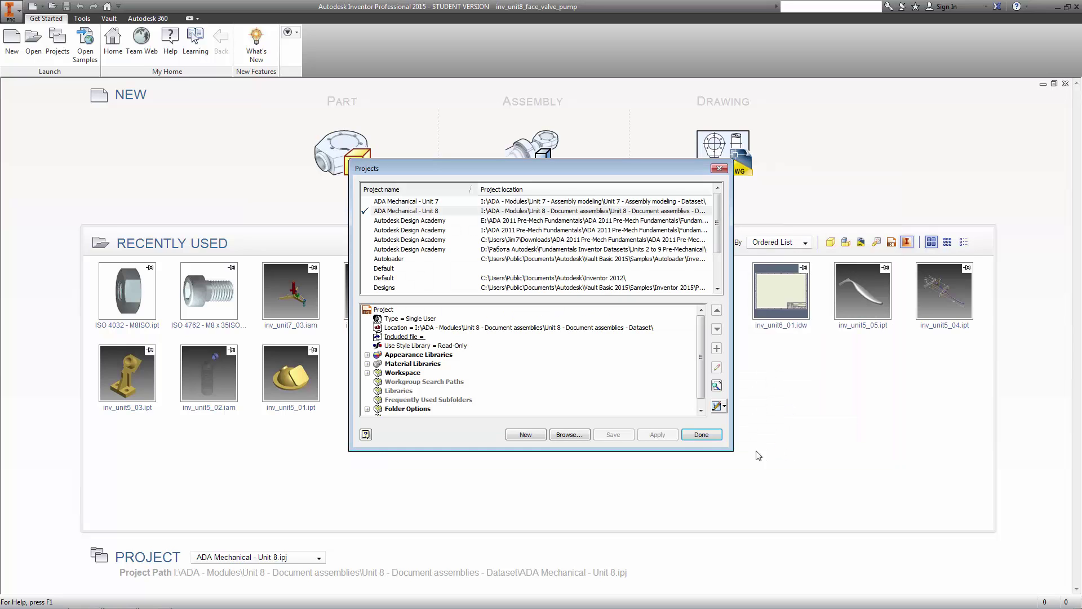
left_click(701, 434)
left_click(33, 47)
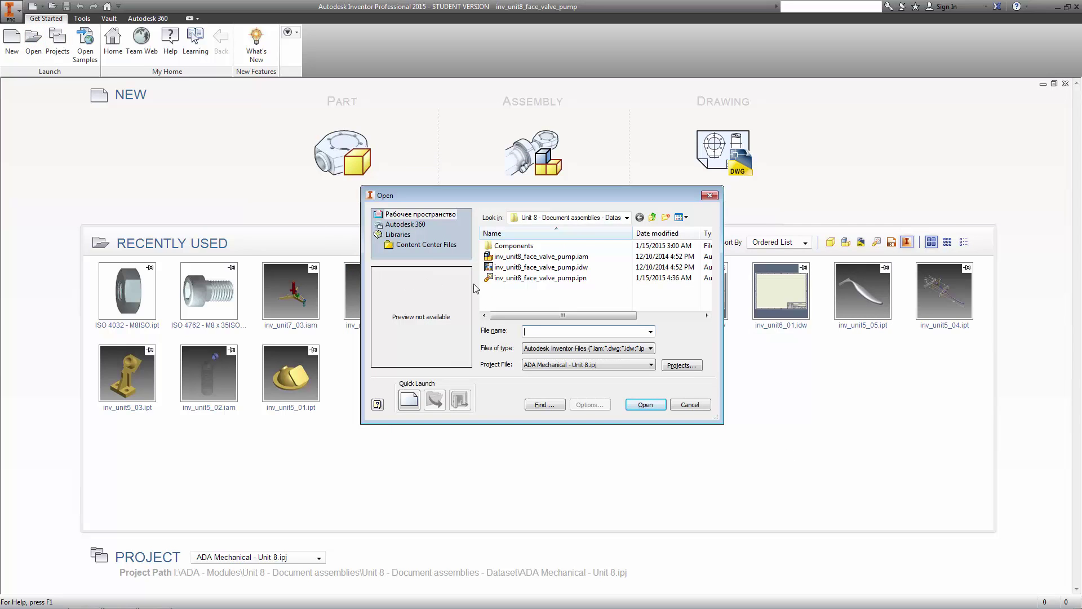
Open the drawing inv_unit8_face_valve_pump.idw.
left_click(552, 268)
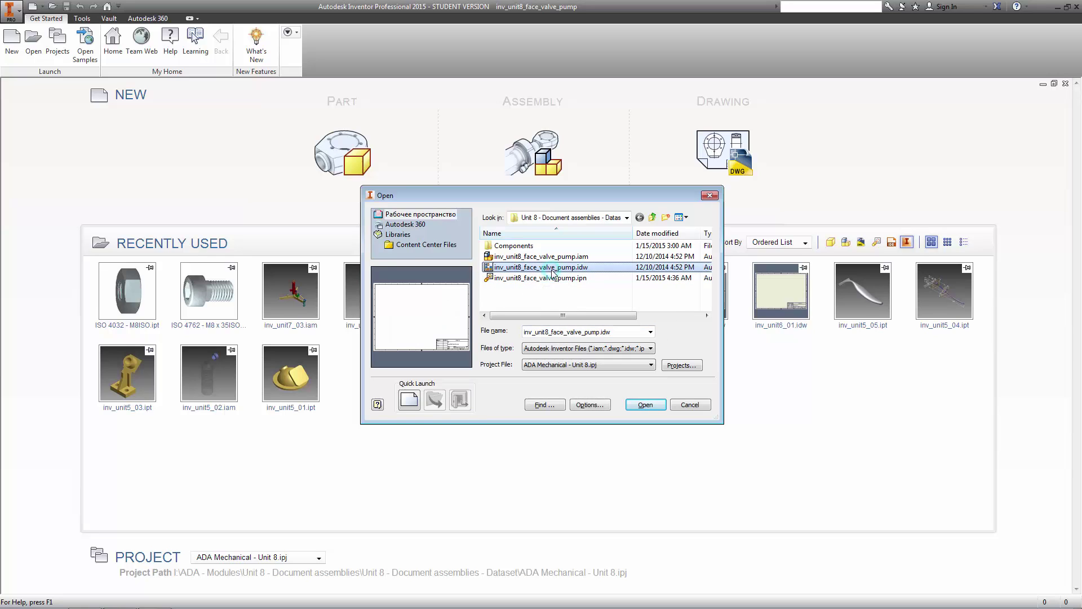
left_click(649, 405)
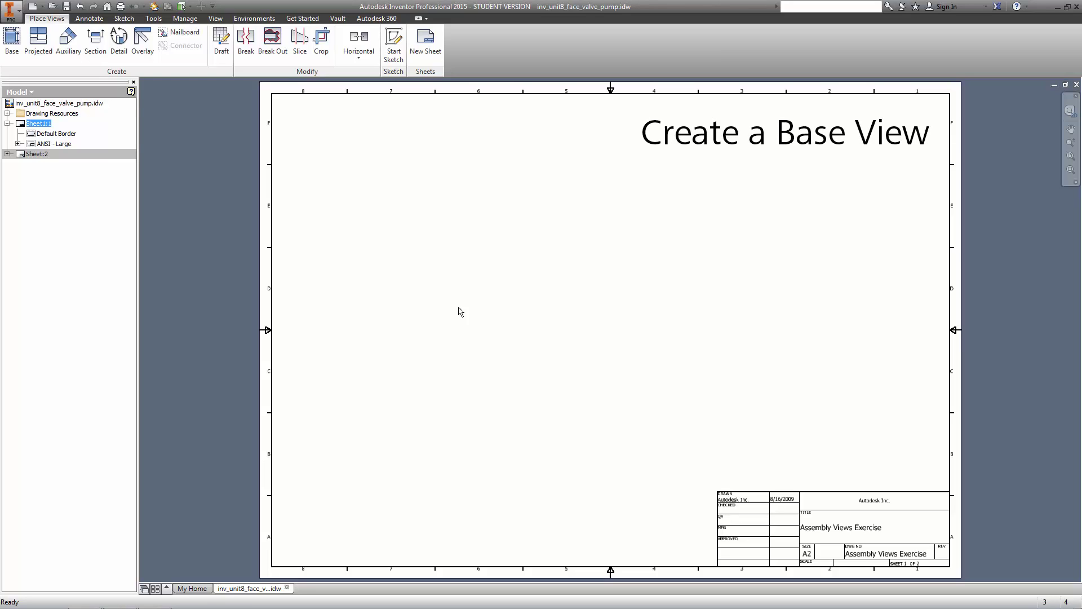
Start a base view and browse for the pump assembly with the Assembly Files filter.
left_click(360, 220)
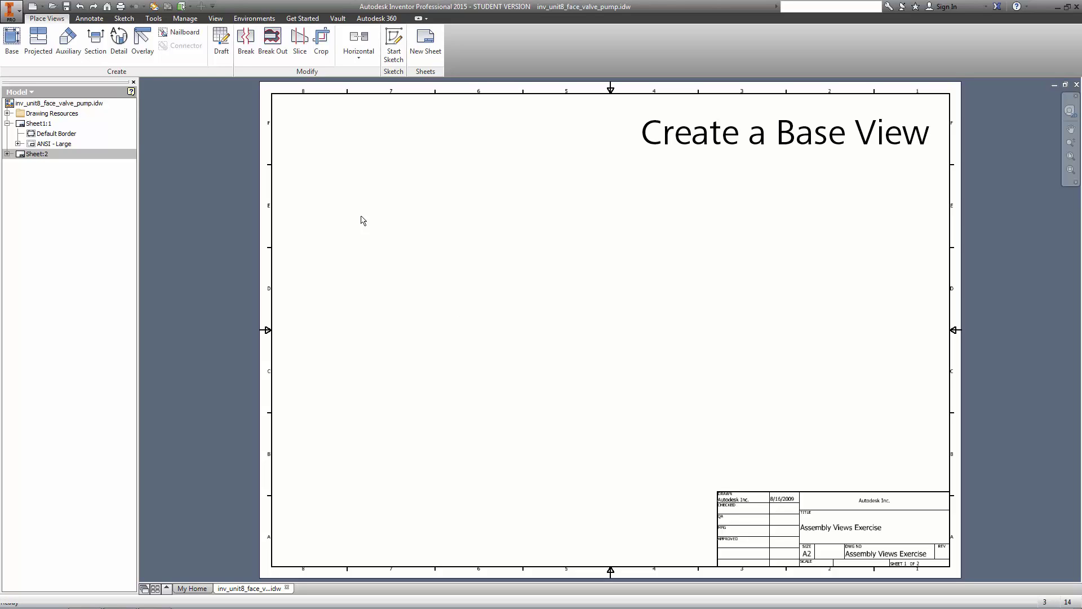
left_click(13, 41)
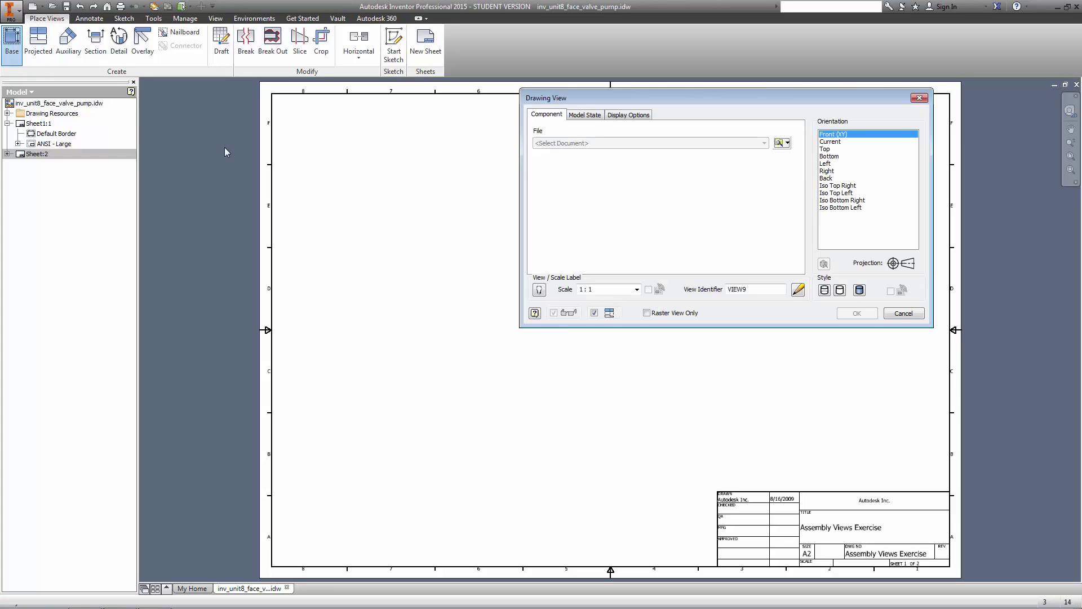
left_click(780, 143)
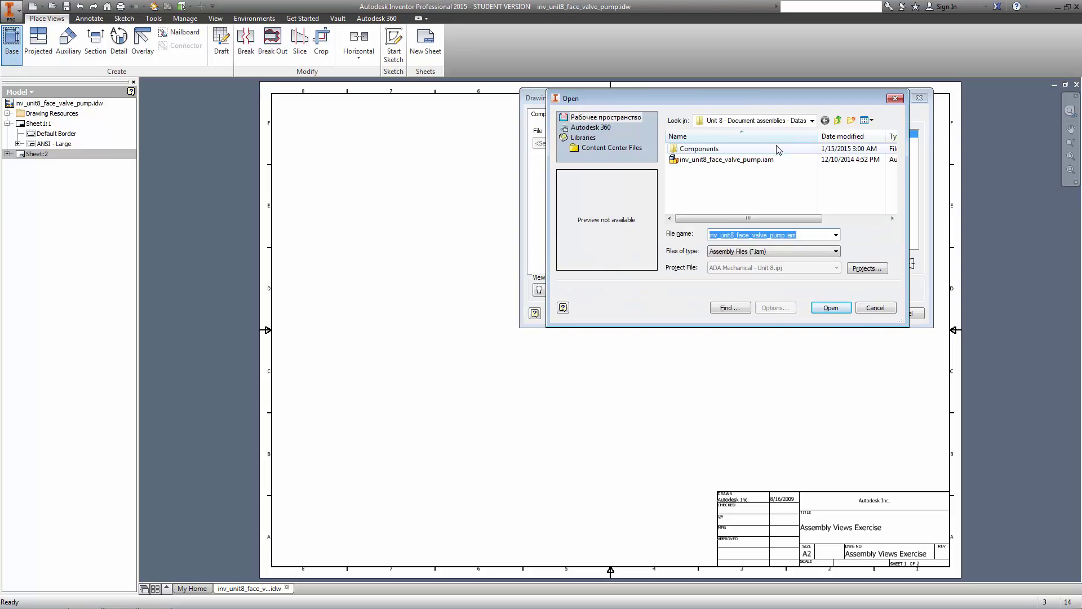
left_click(753, 256)
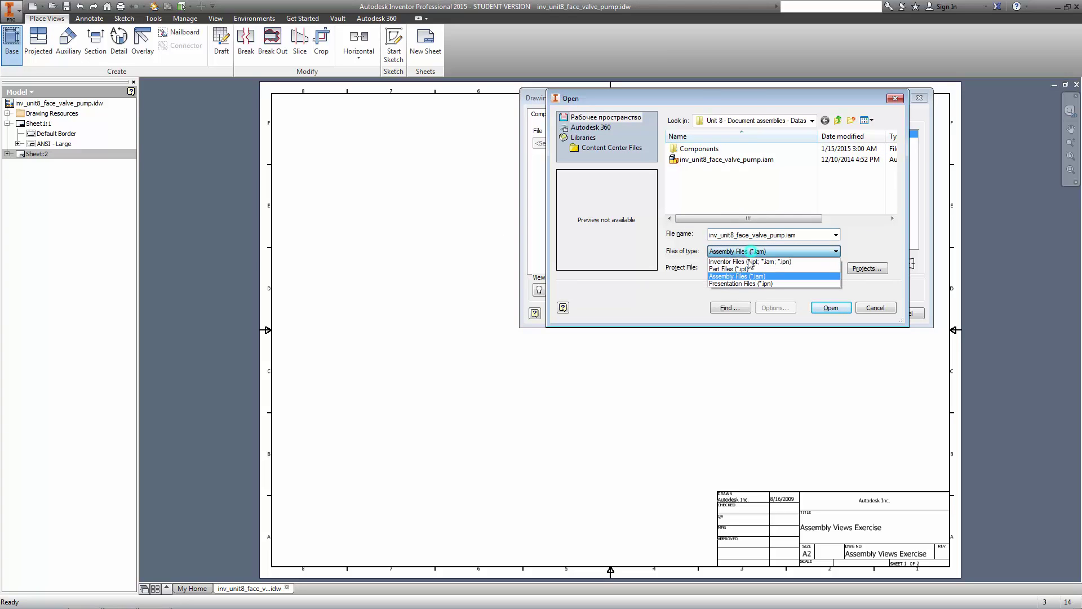
left_click(739, 278)
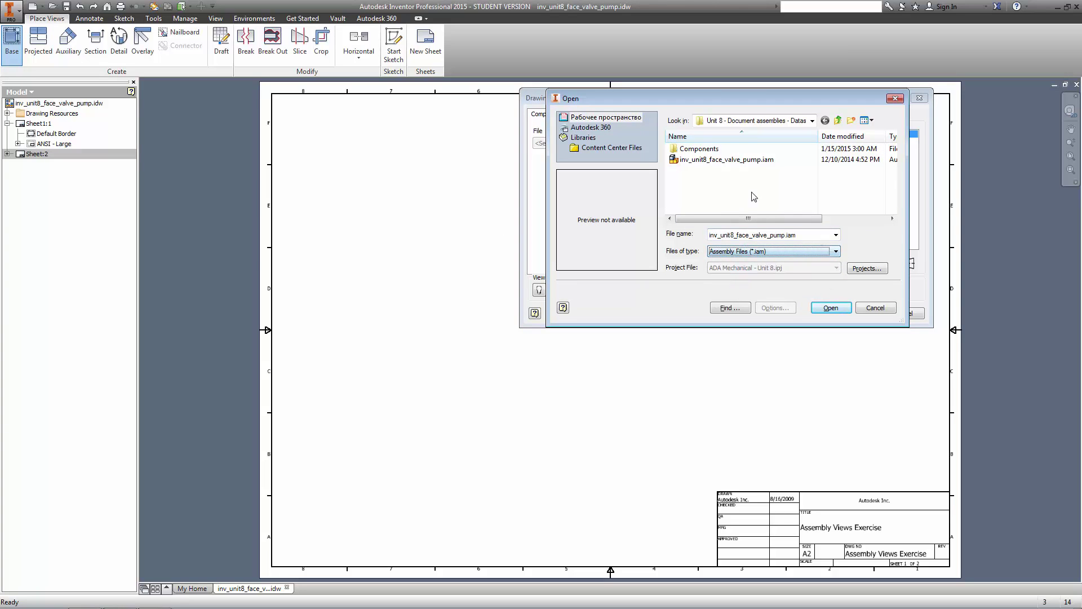
Place a Top, 1:1 base view of inv_unit8_face_valve_pump.iam at upper left, without projections.
double_click(702, 161)
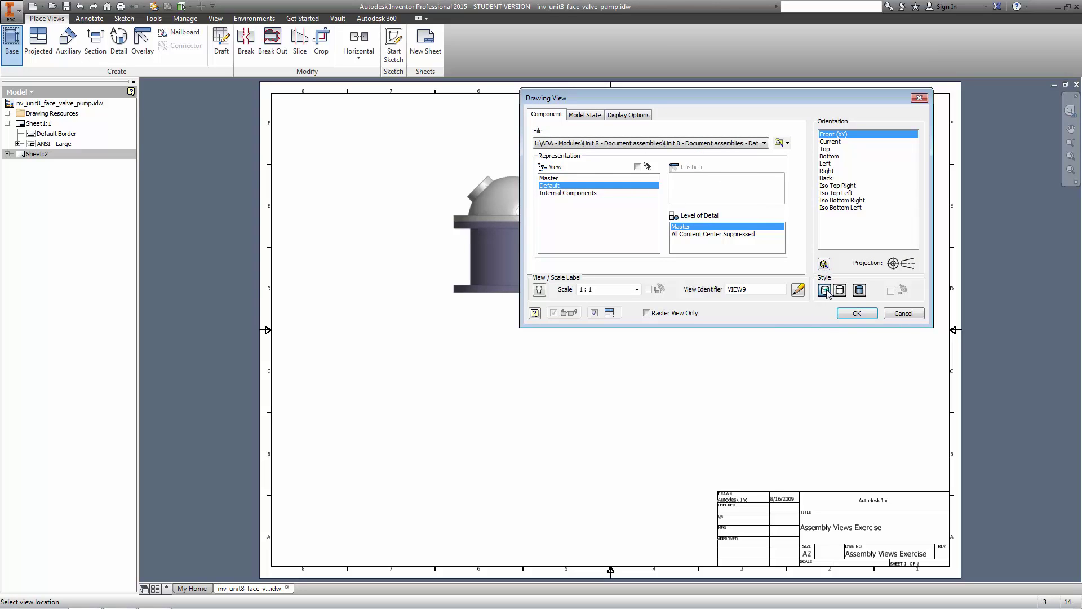
left_click(824, 150)
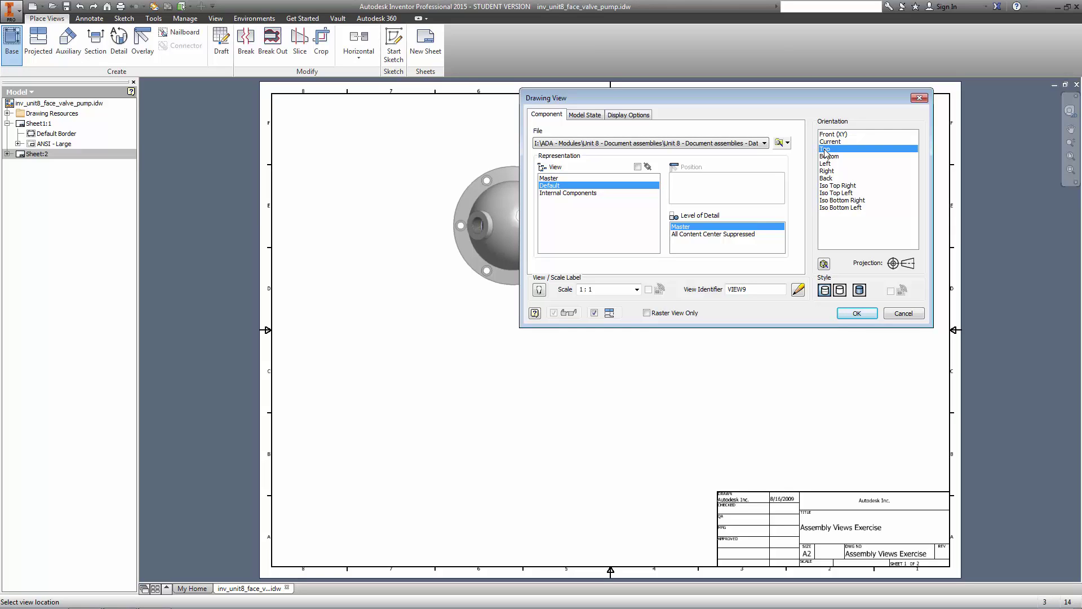
left_click(636, 289)
left_click(602, 315)
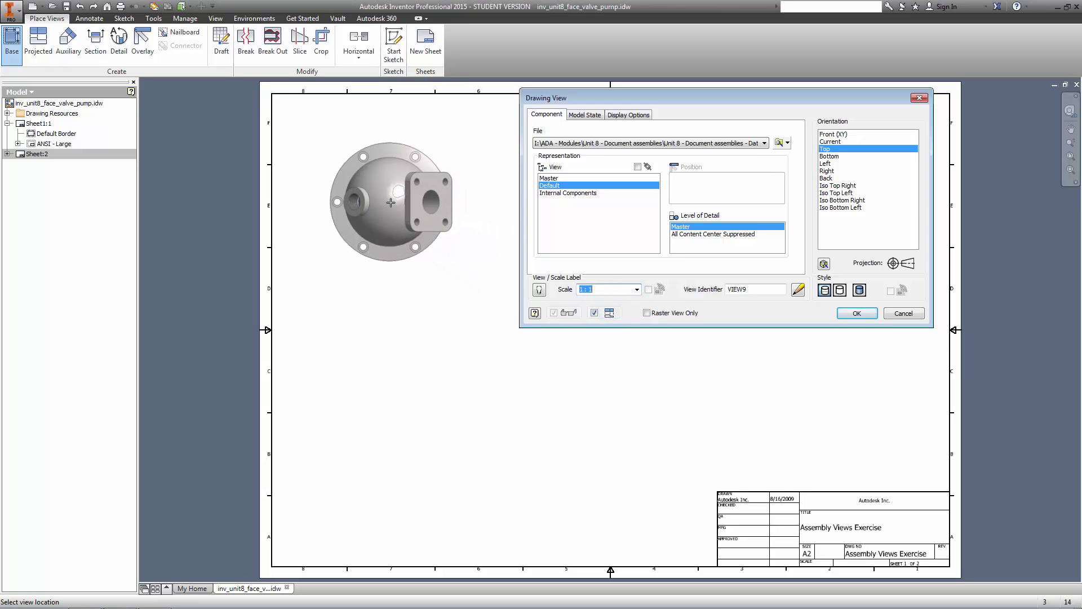
left_click(390, 201)
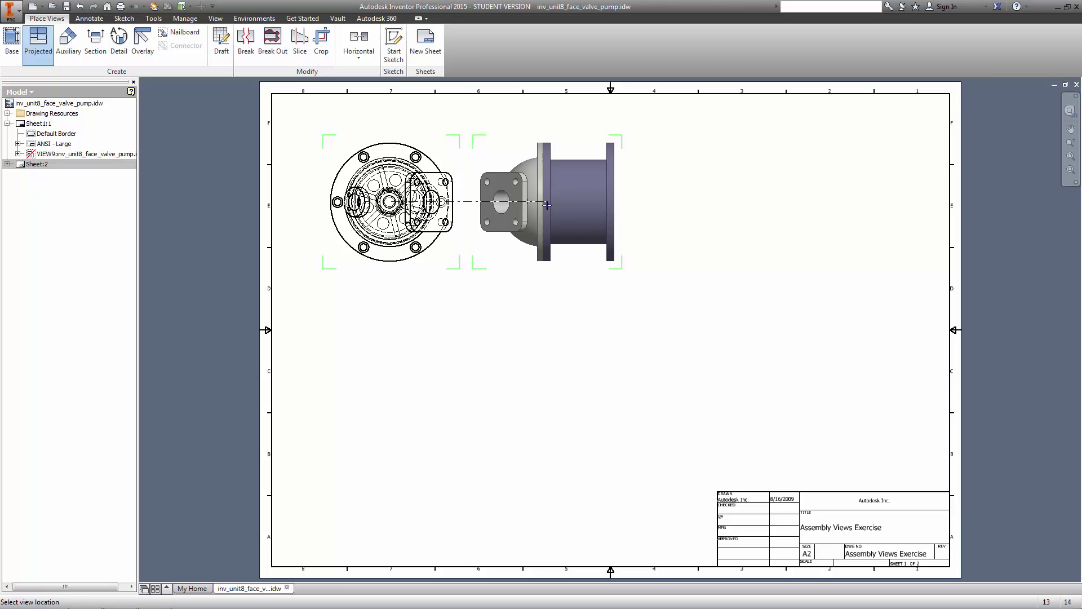
right_click(547, 205)
key("Escape")
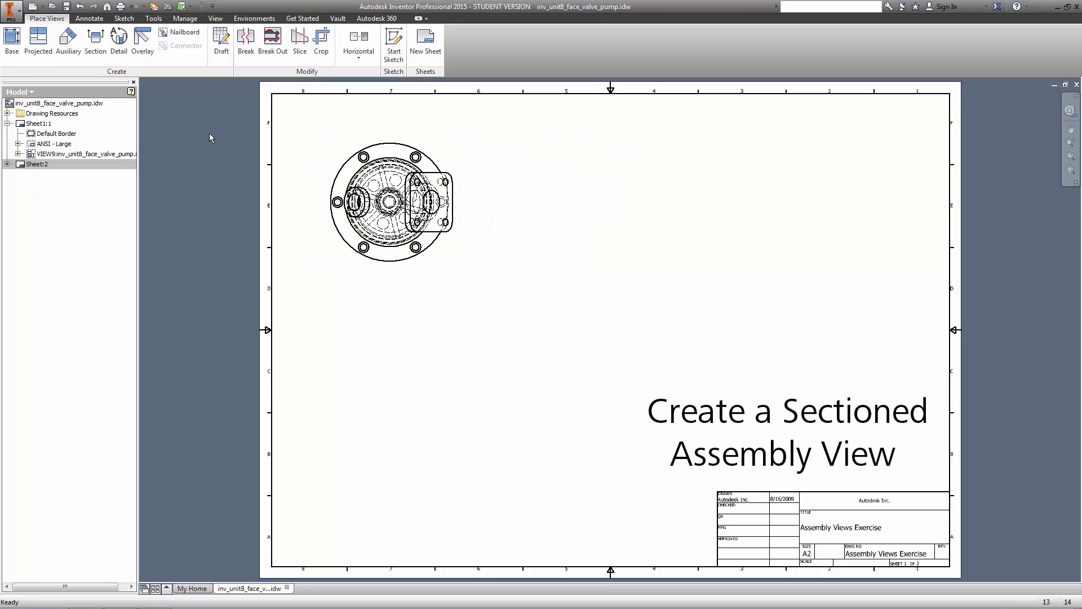
Set Pump_Pin, Pump_Spring, Pump_Nut_A and Pump_Nut_B in VIEW9 to Section Participation None.
left_click(17, 154)
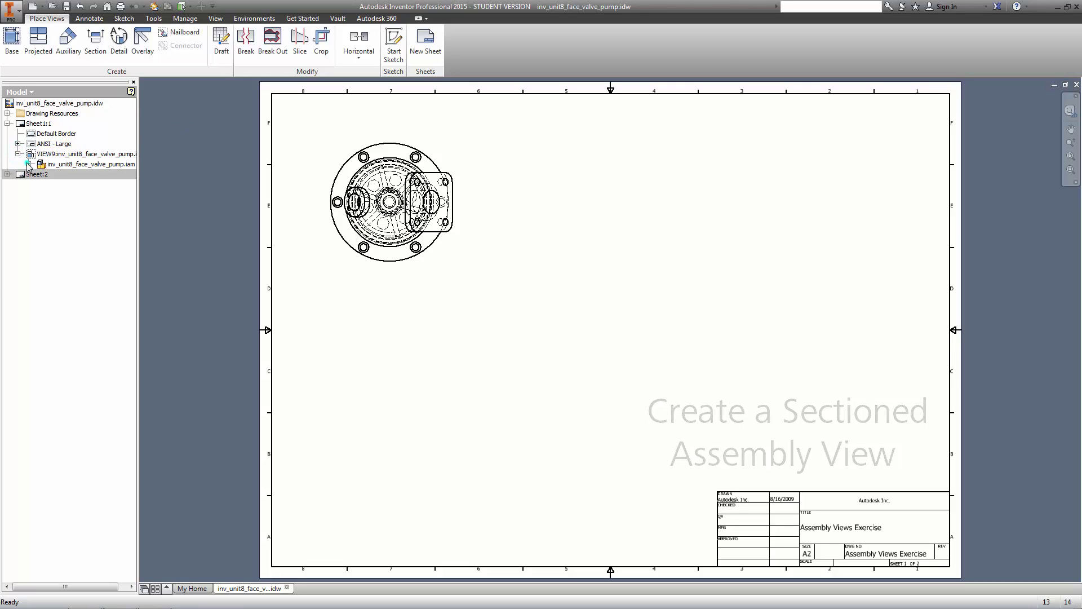
left_click(29, 164)
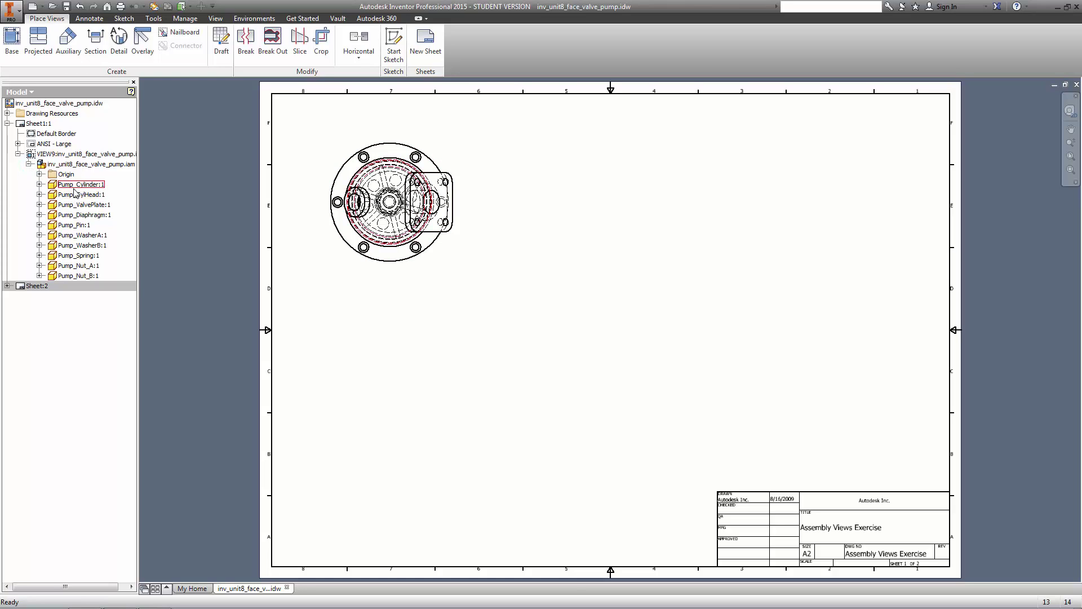
left_click(75, 226)
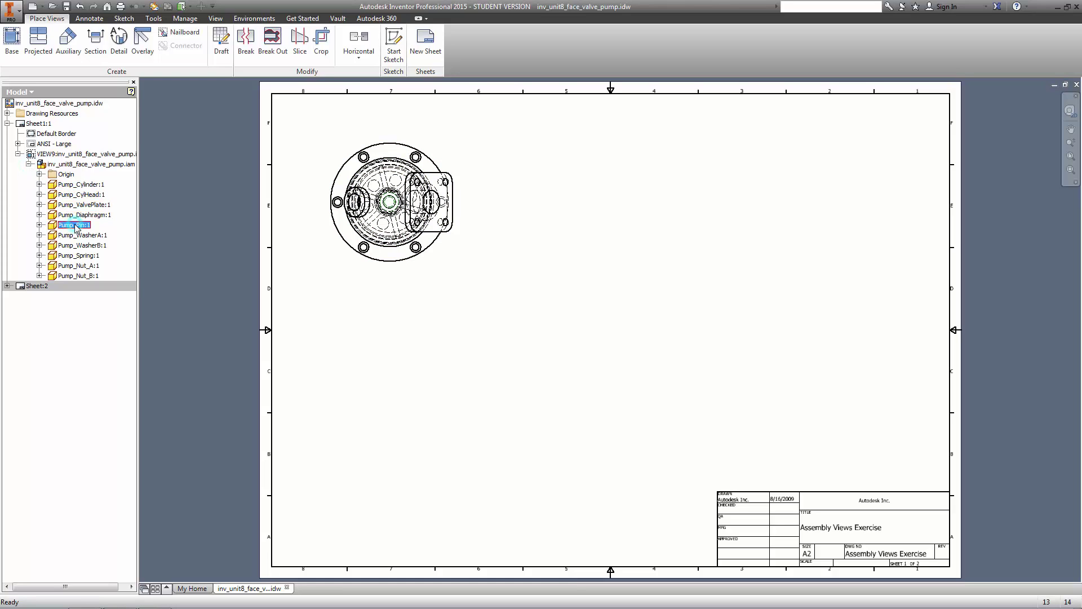
left_click(76, 255, "ctrl")
left_click(78, 266, "ctrl")
left_click(78, 275, "ctrl")
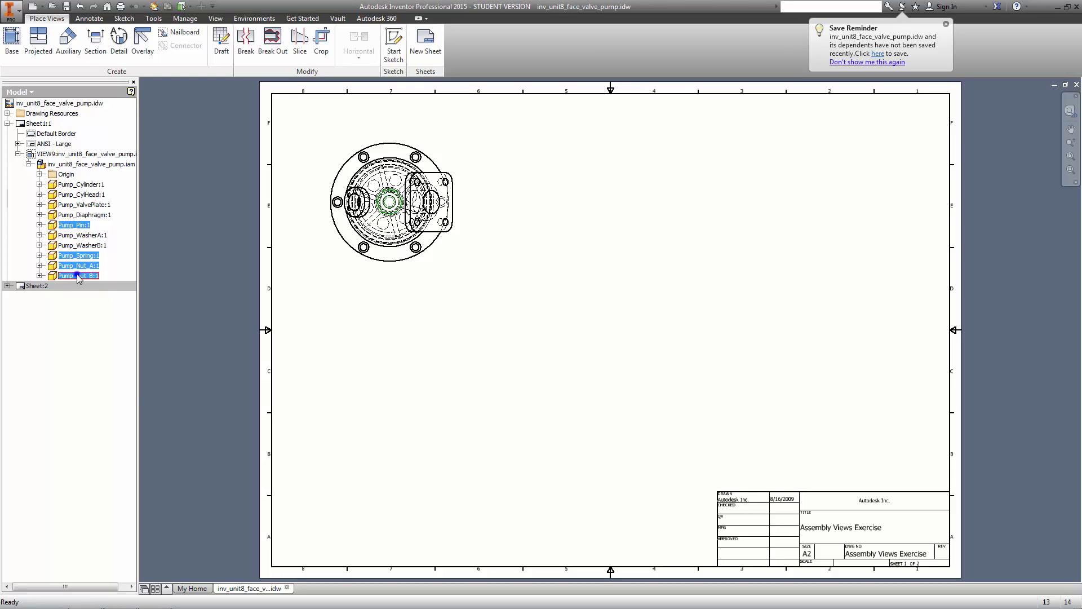
right_click(79, 278)
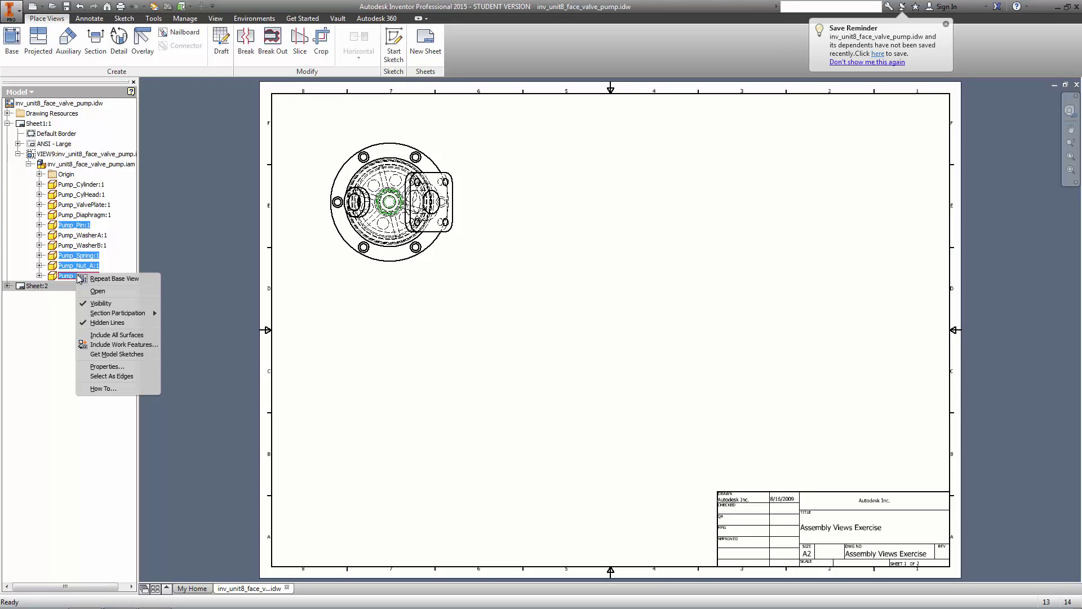
mouse_move(141, 318)
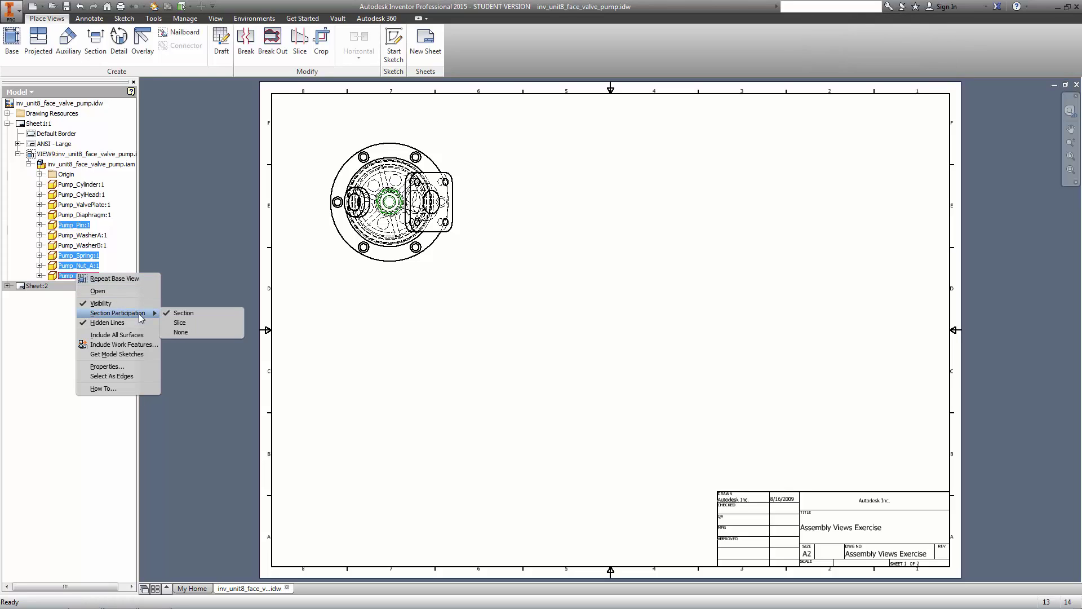
left_click(179, 332)
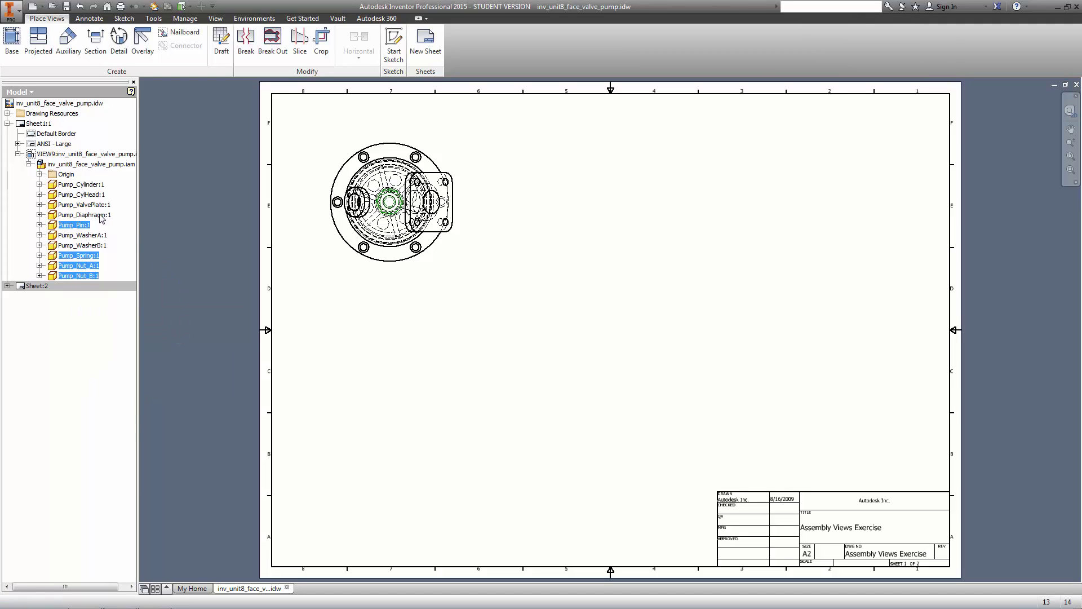
Draw a horizontal section line across the top view and continue to the Section View settings.
left_click(94, 50)
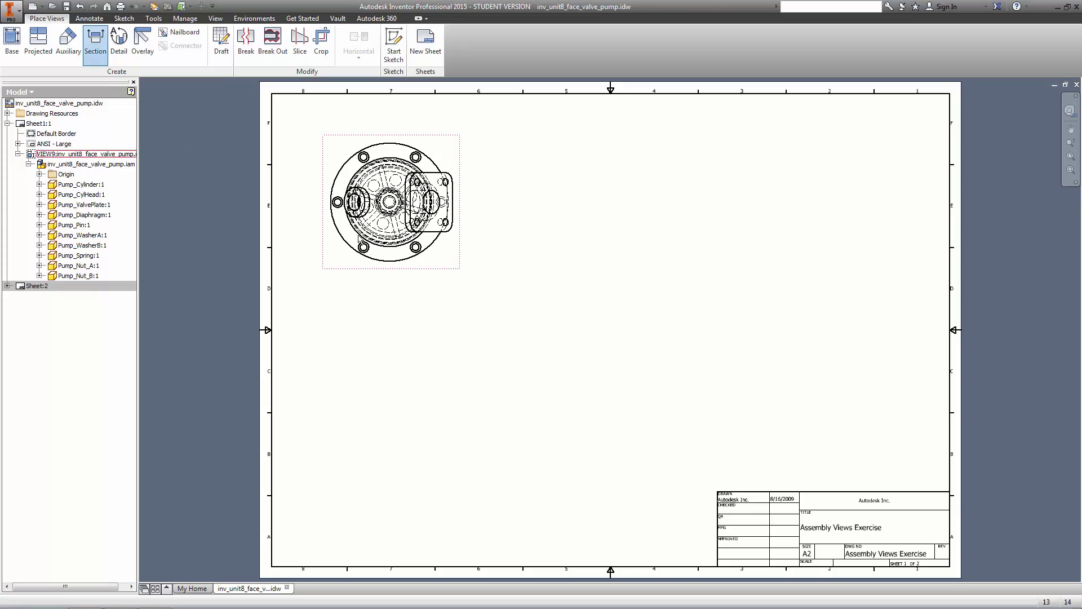
left_click(336, 253)
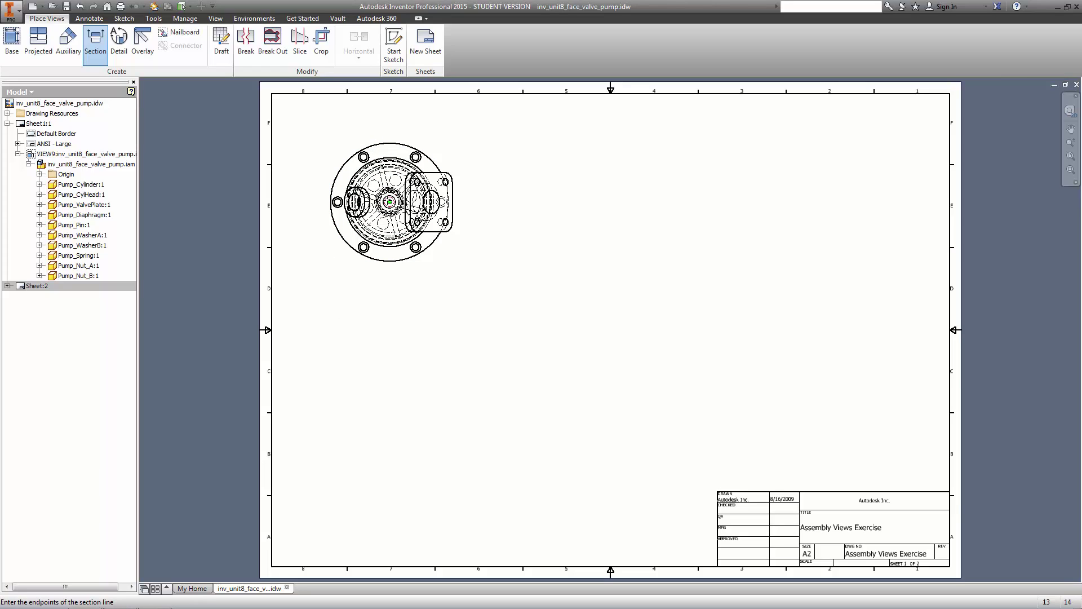
left_click(305, 202)
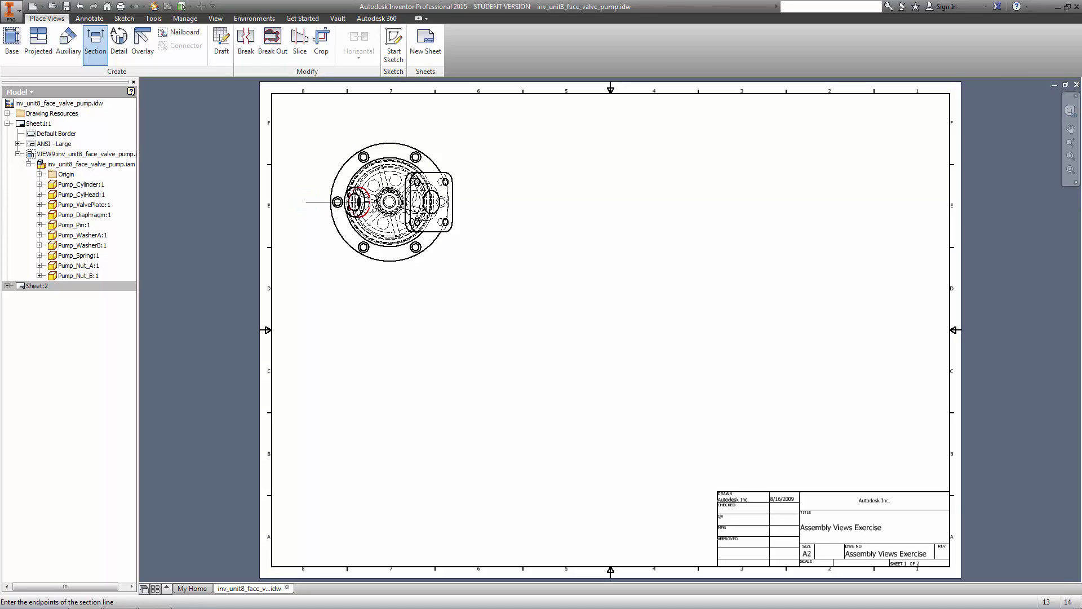
left_click(477, 202)
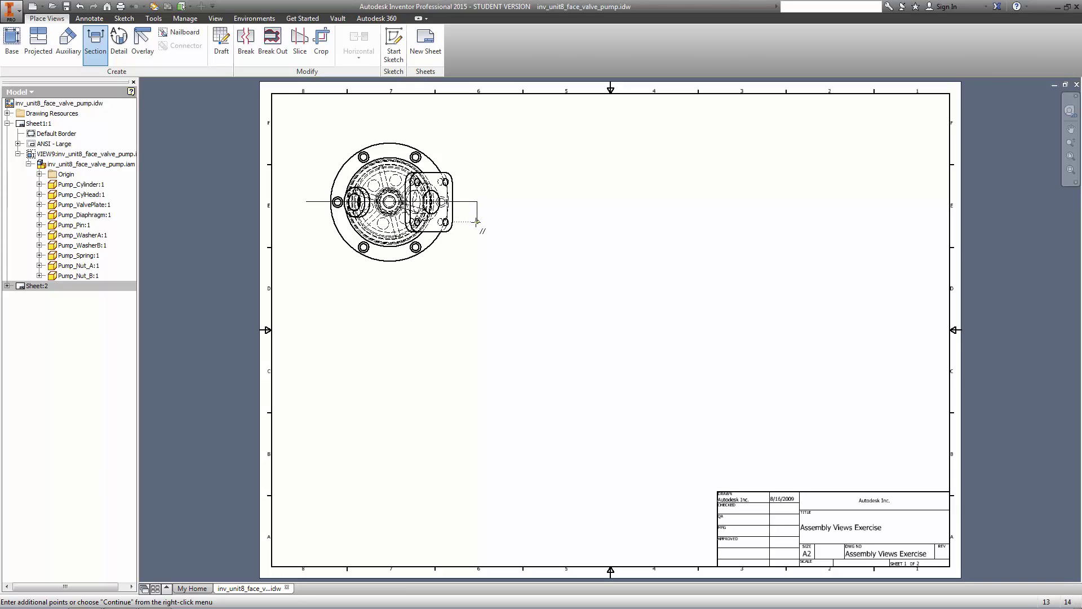
right_click(477, 221)
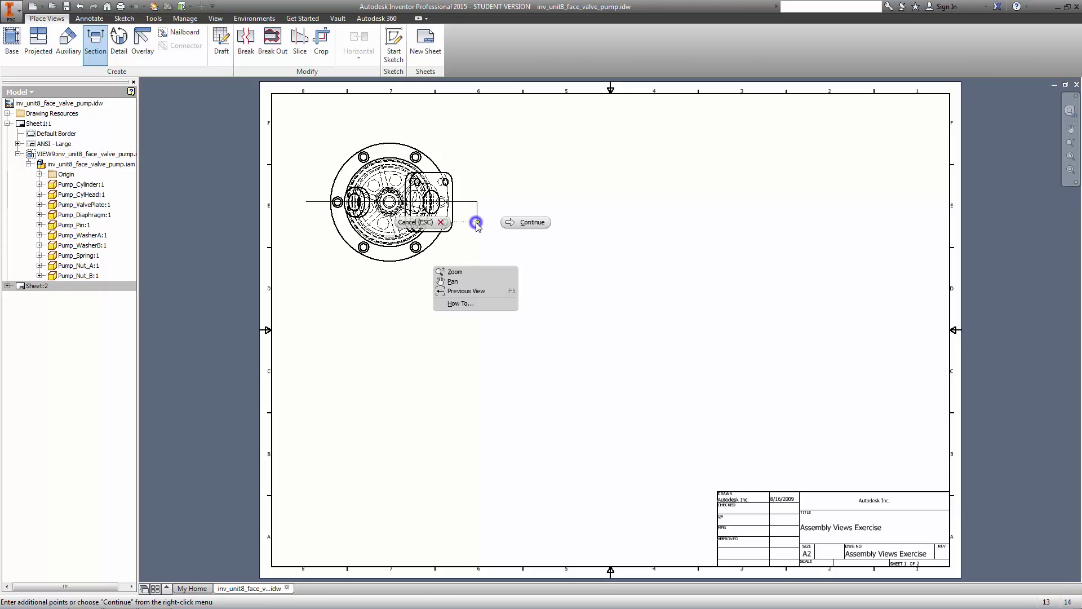
left_click(524, 223)
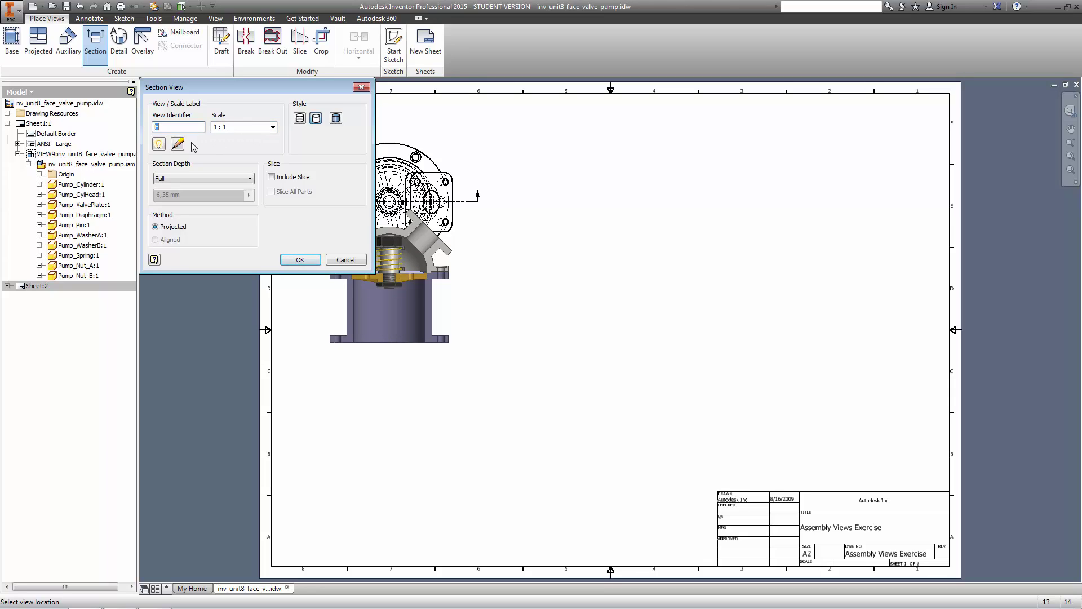
Hide the label and place full section view E below the top view.
left_click(159, 146)
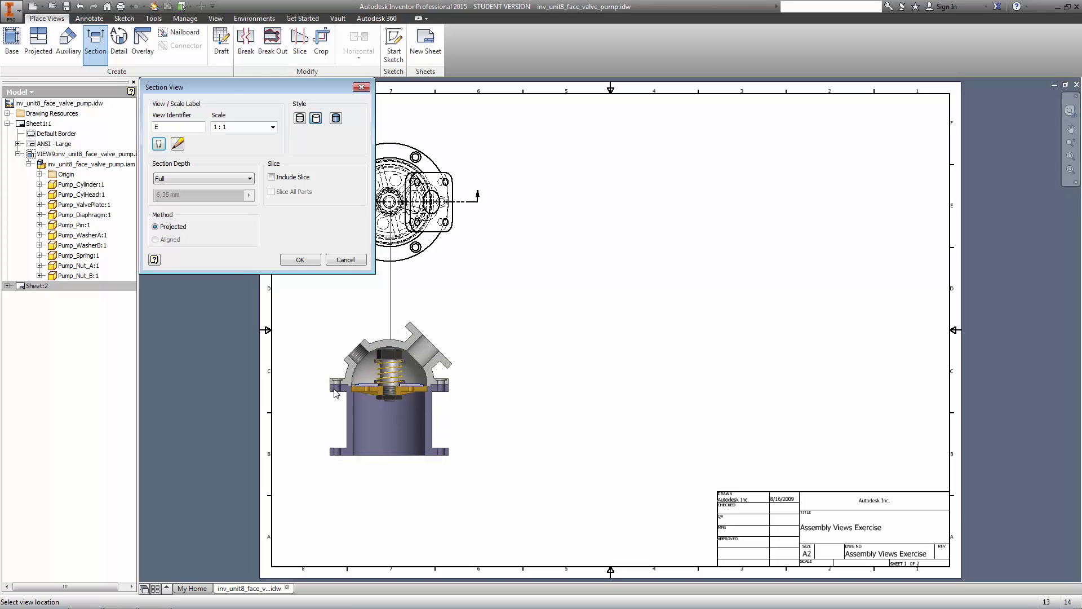
left_click(333, 389)
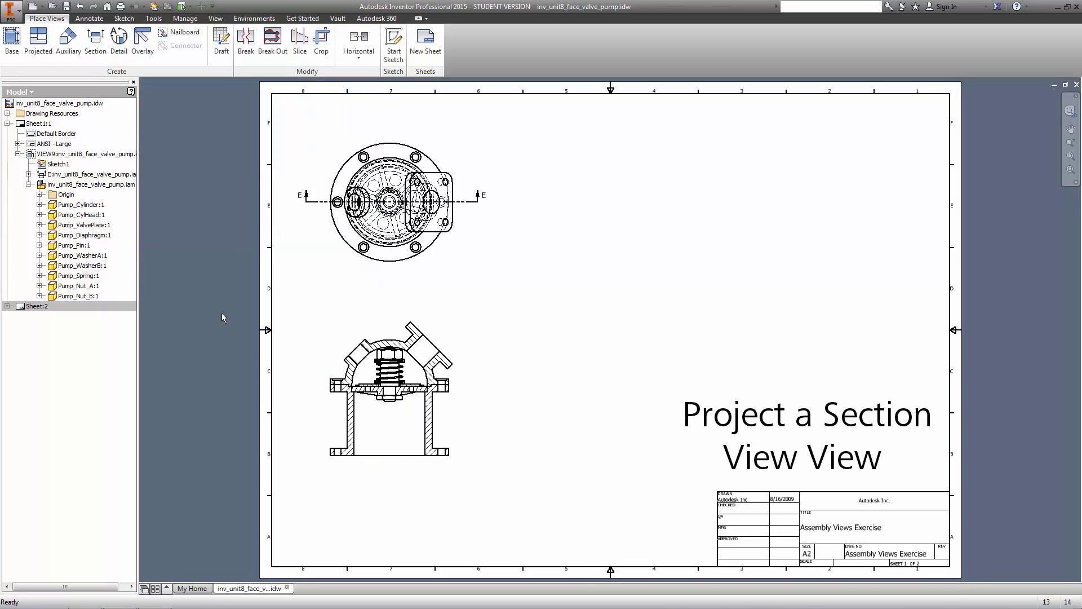
Project an isometric view from section view E to the sheet's upper right.
left_click(44, 45)
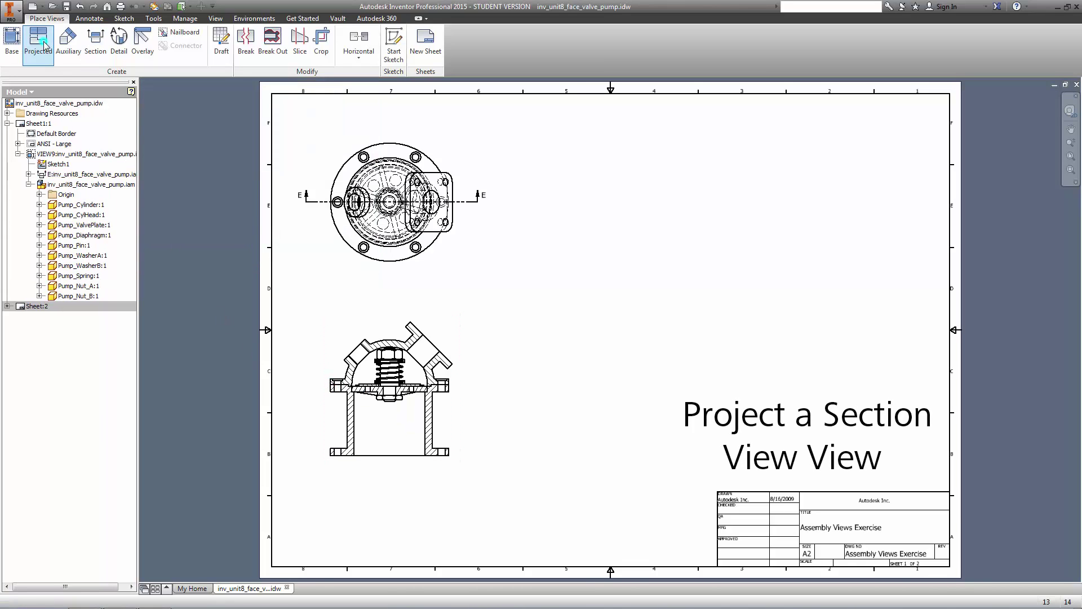
left_click(352, 324)
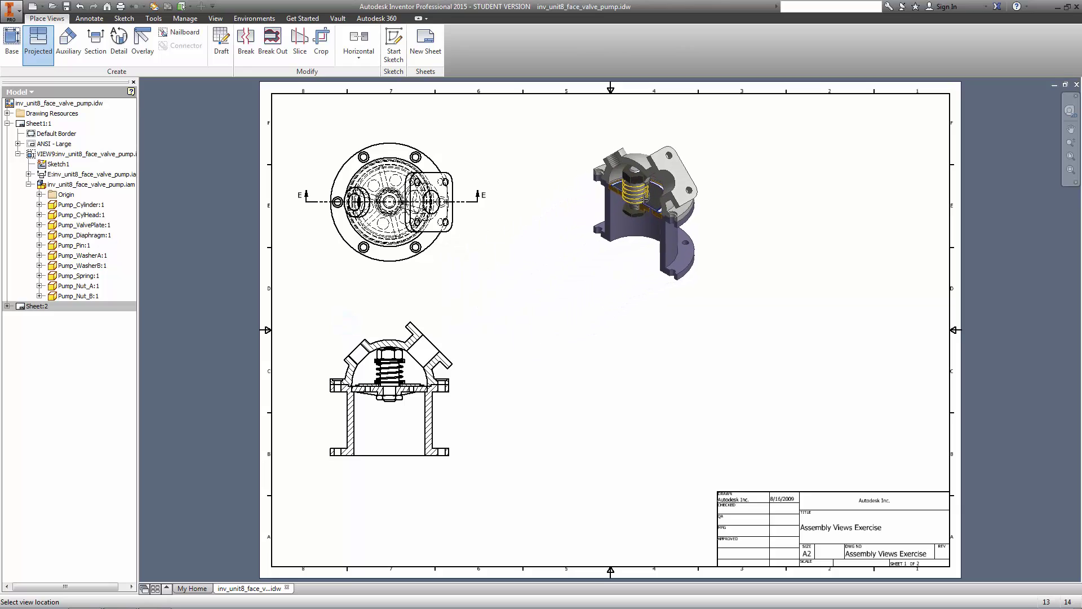
left_click(673, 197)
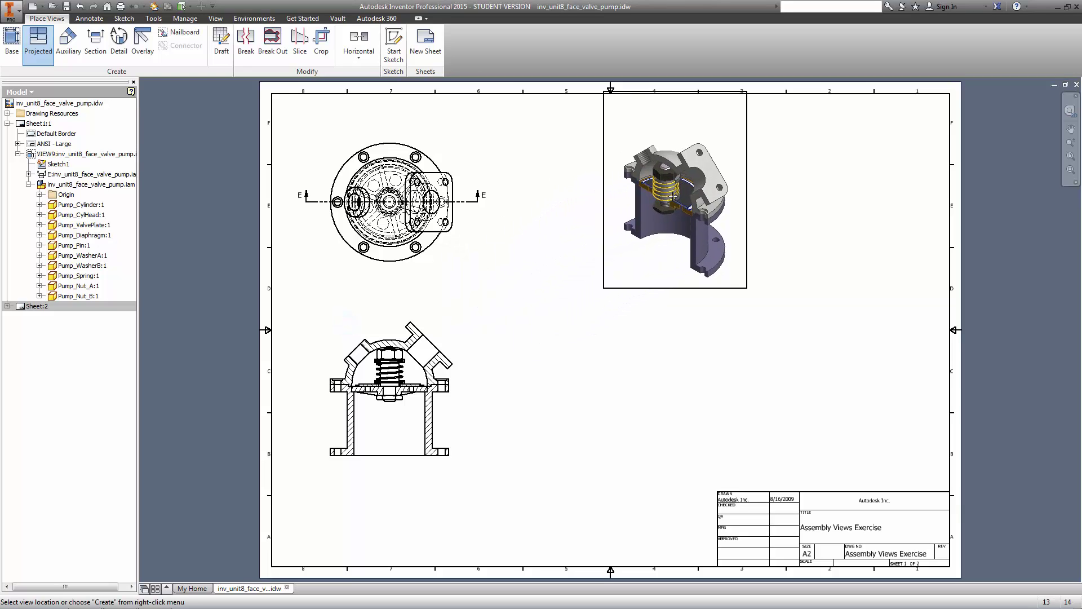
right_click(674, 198)
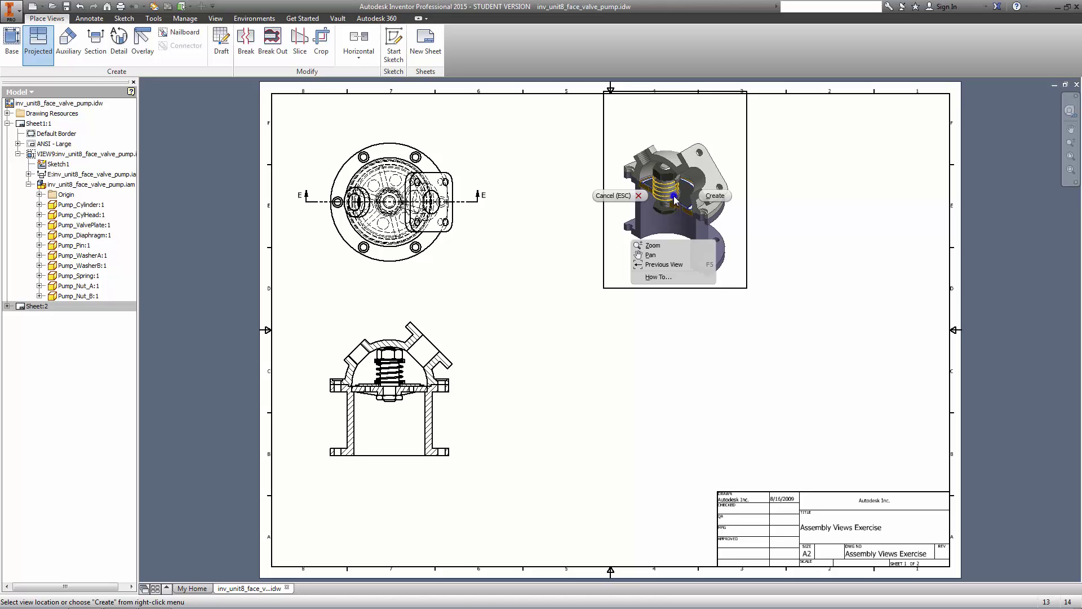
left_click(715, 198)
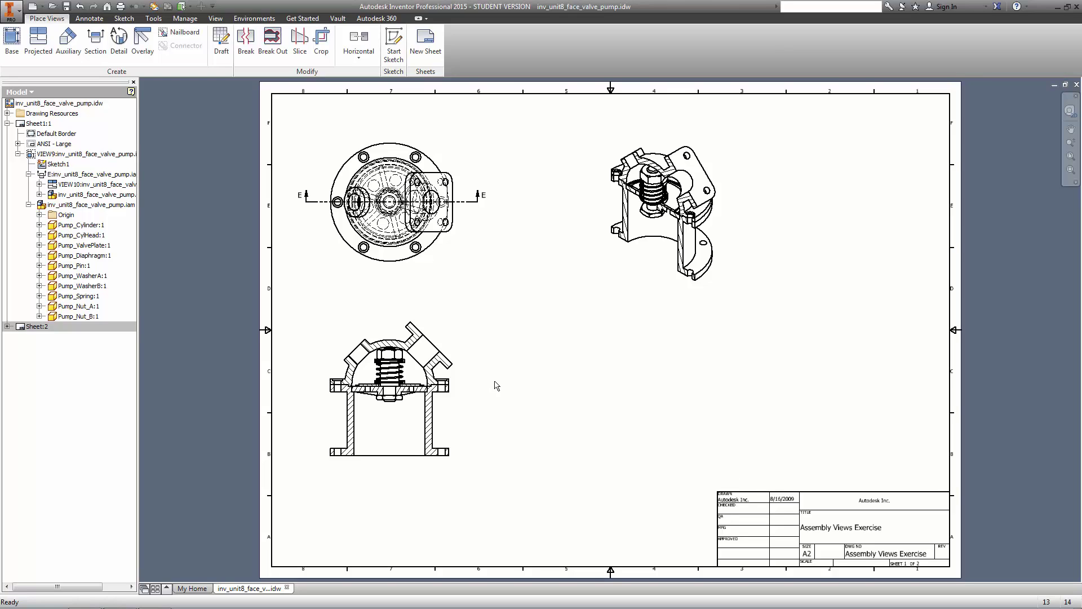
Zoom in and pan to centre section view E on screen.
scroll(517, 361, "down", 5)
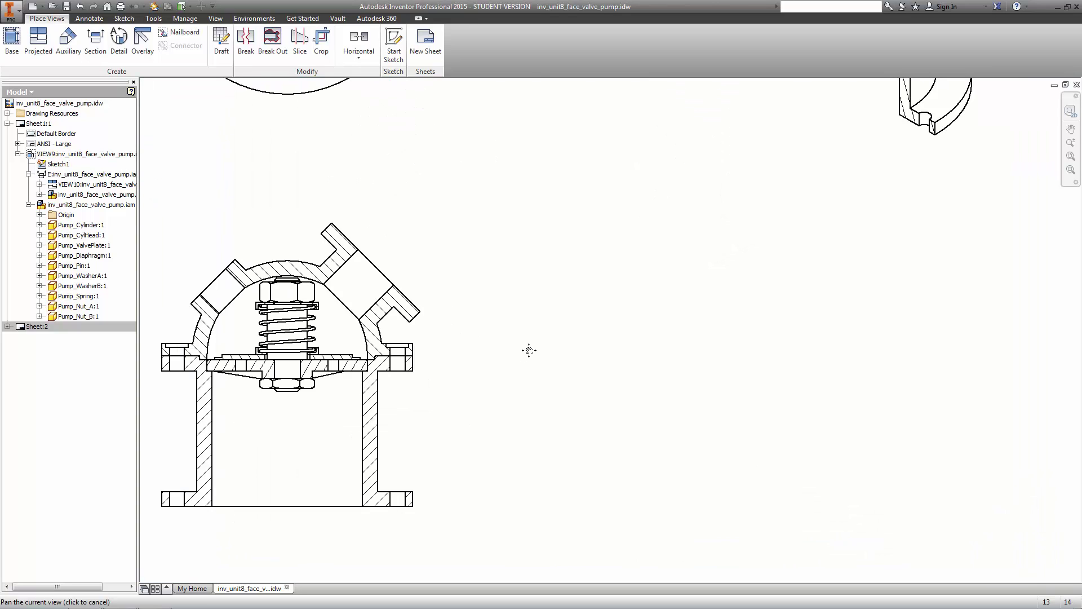
mouse_move(539, 347)
middle_mouse_down()
mouse_move(679, 323)
mouse_move(686, 333)
middle_mouse_up()
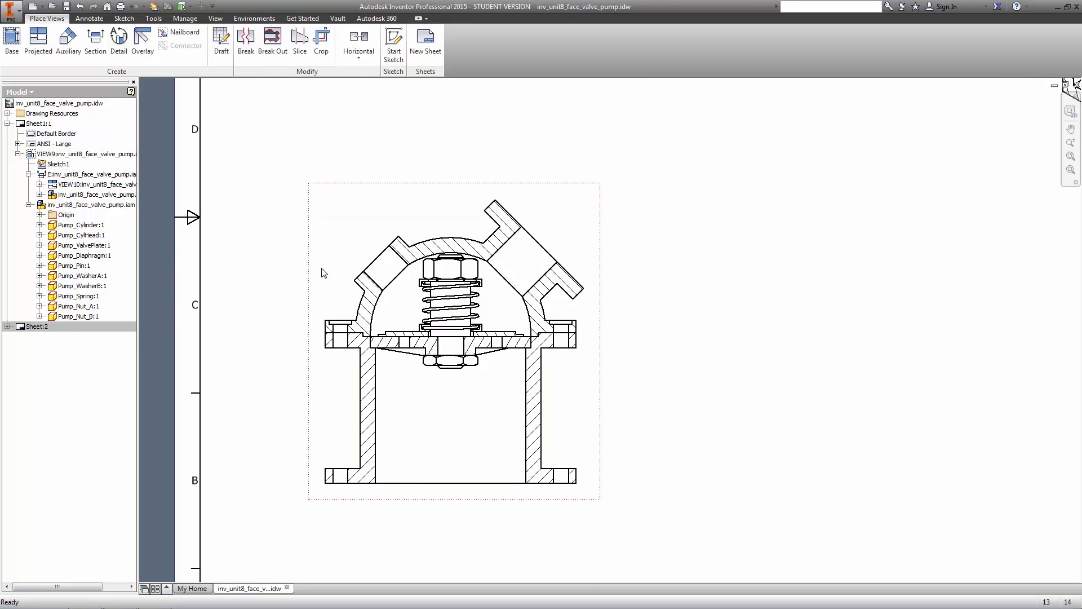
Attach balloon 1 to the pump cylinder in the section view, placed to its right.
left_click(99, 22)
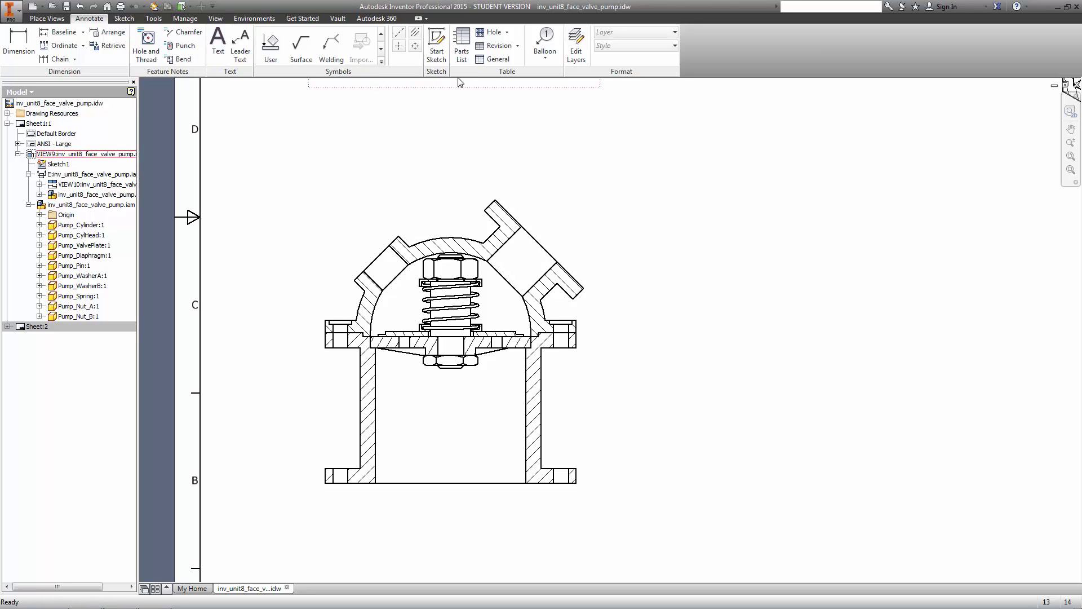
left_click(544, 47)
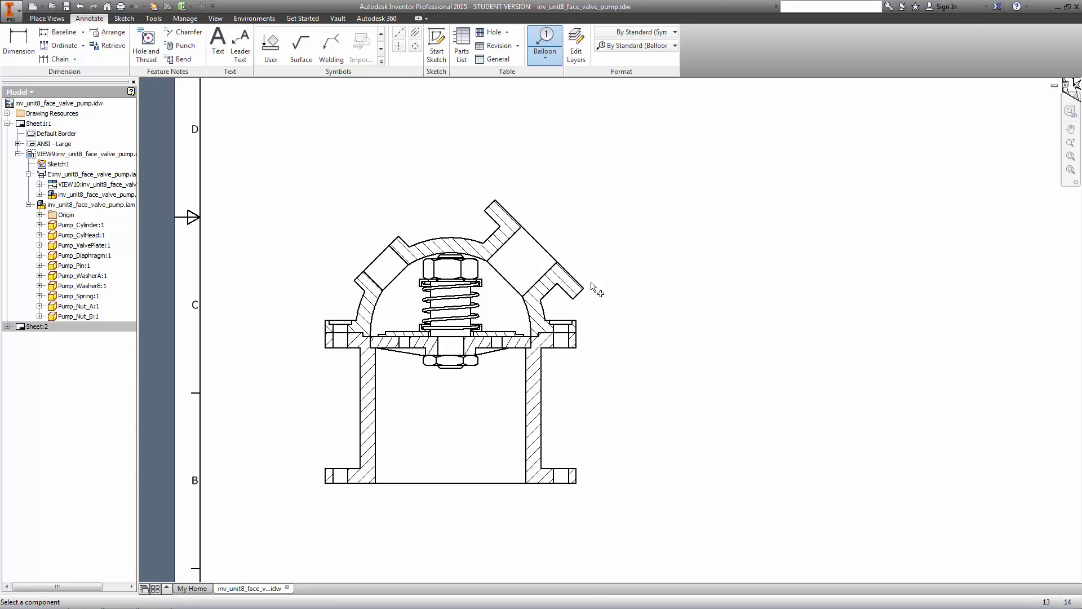
left_click(543, 414)
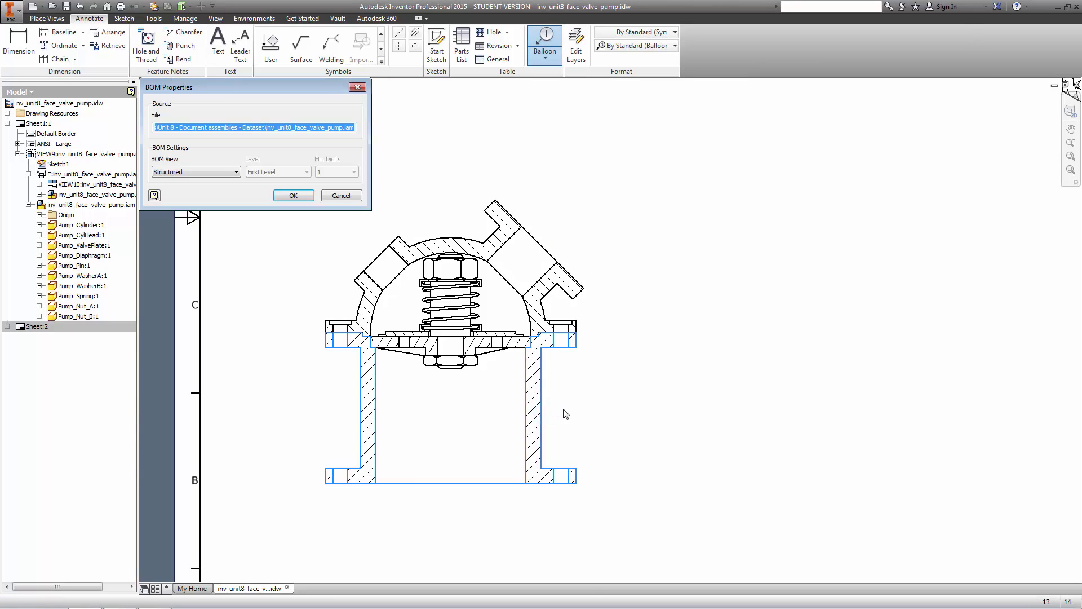
left_click(293, 195)
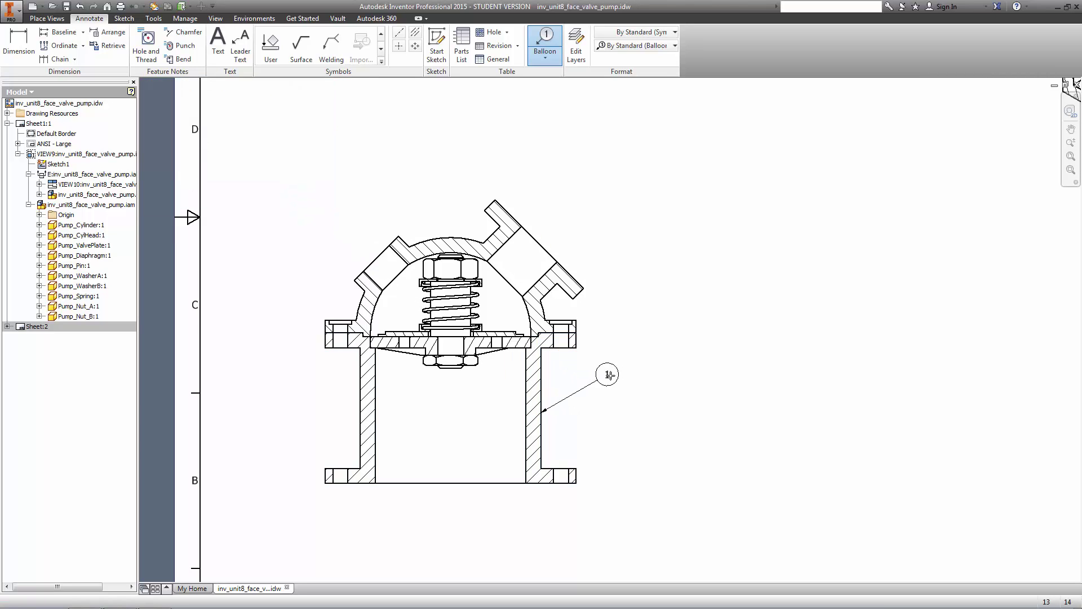
left_click(629, 372)
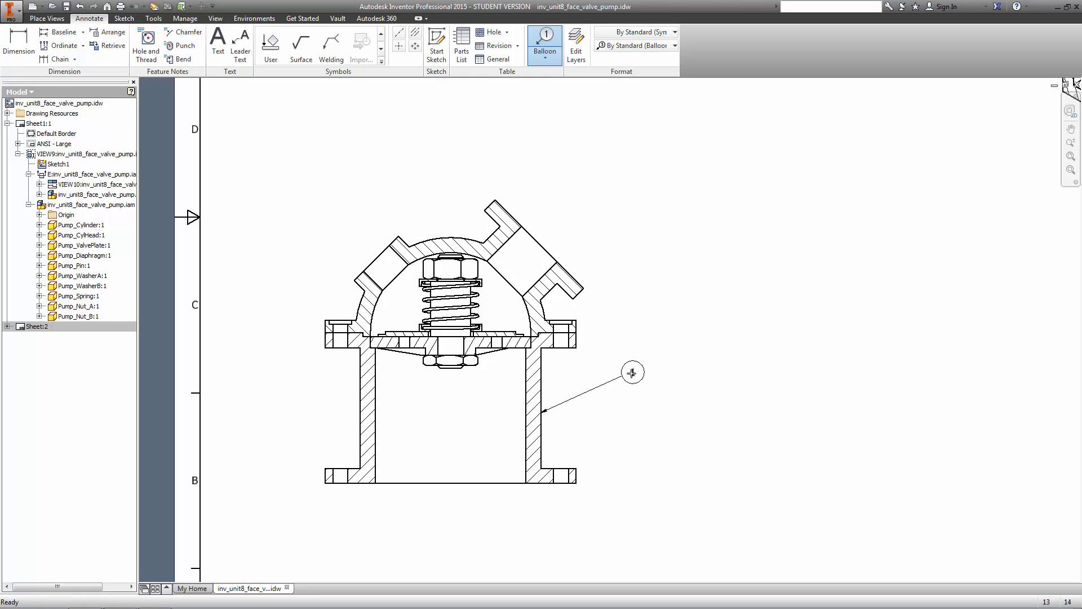
left_click(631, 373)
right_click(633, 372)
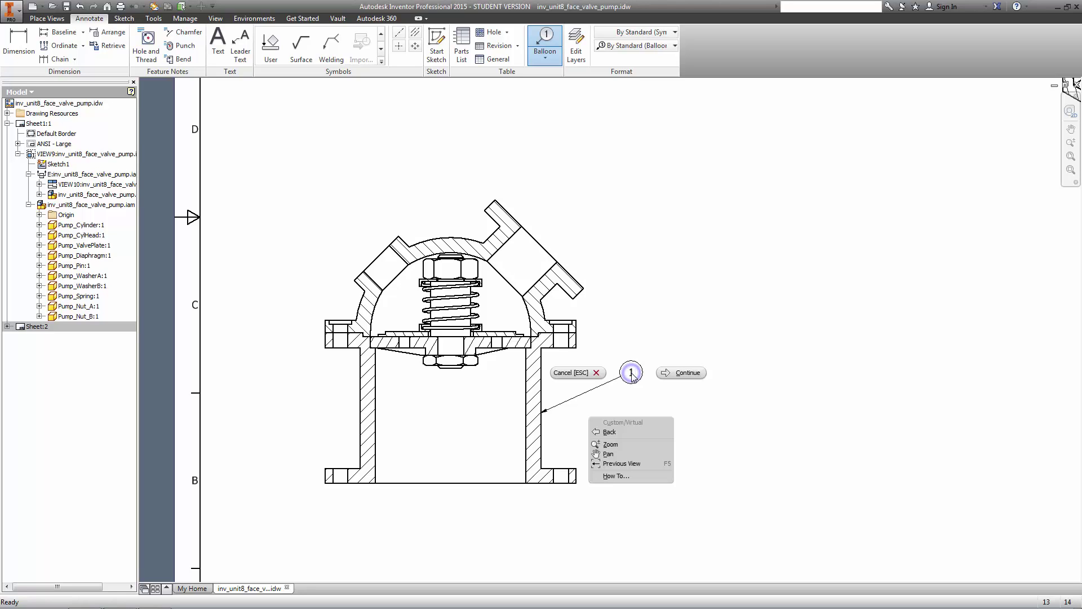
left_click(676, 376)
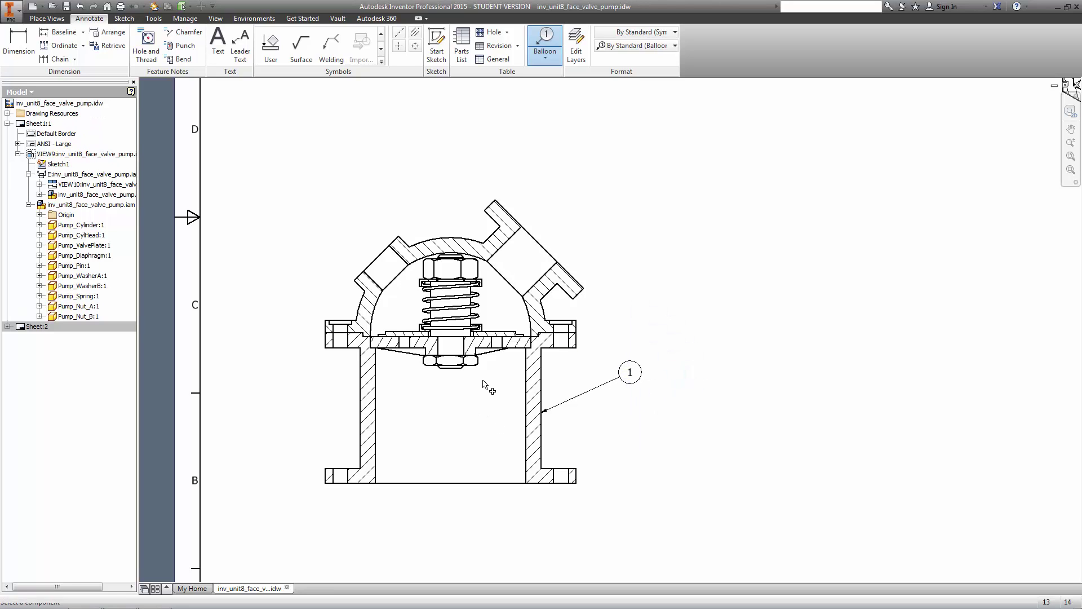
Auto-balloon every component of the section view, arranging the balloons around the view.
left_click(544, 55)
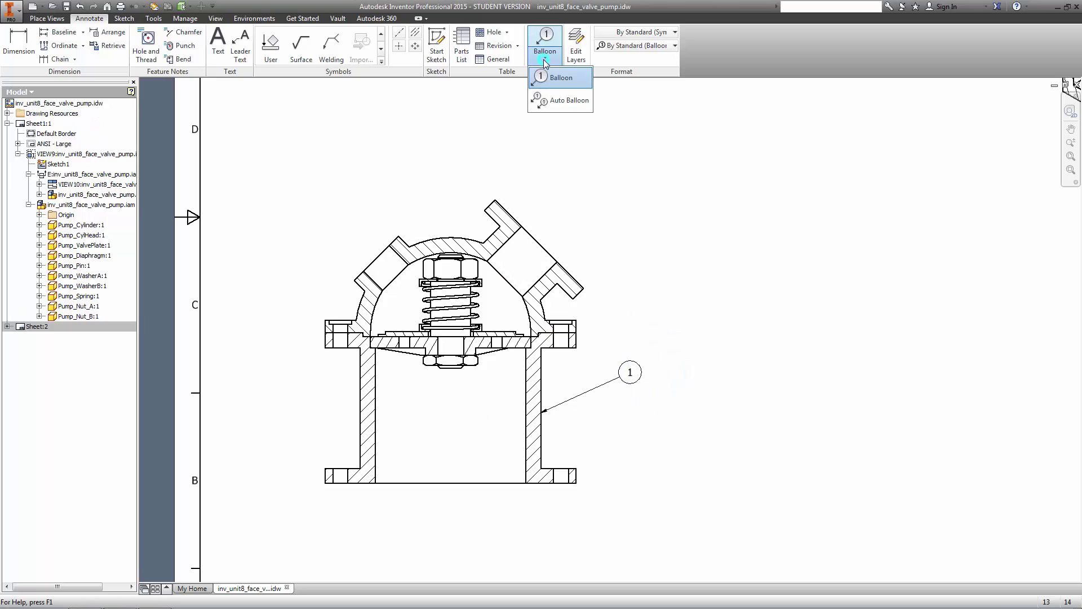
left_click(551, 103)
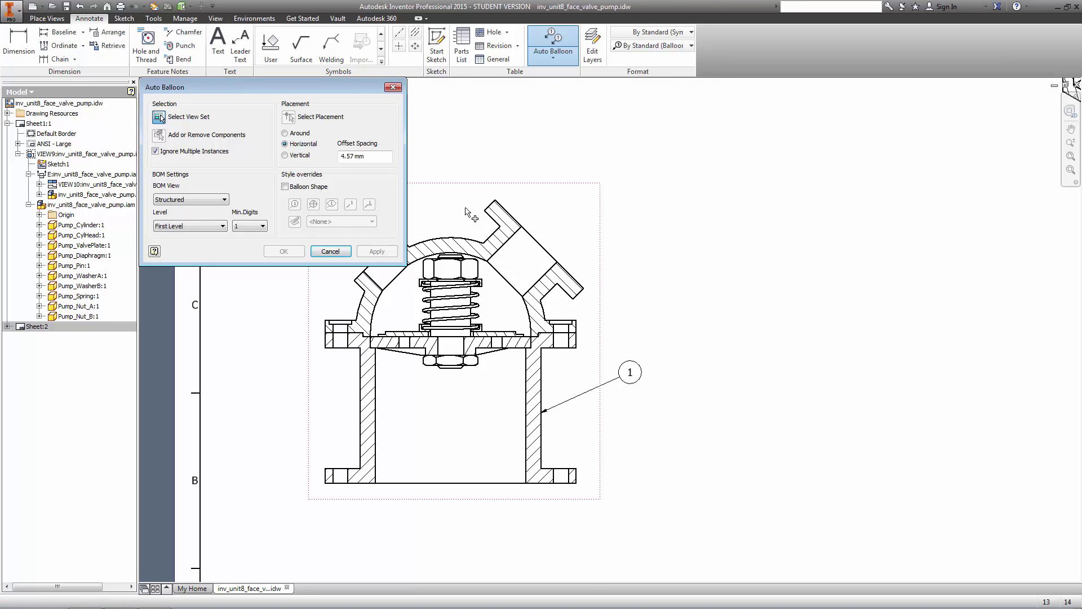
left_click(322, 305)
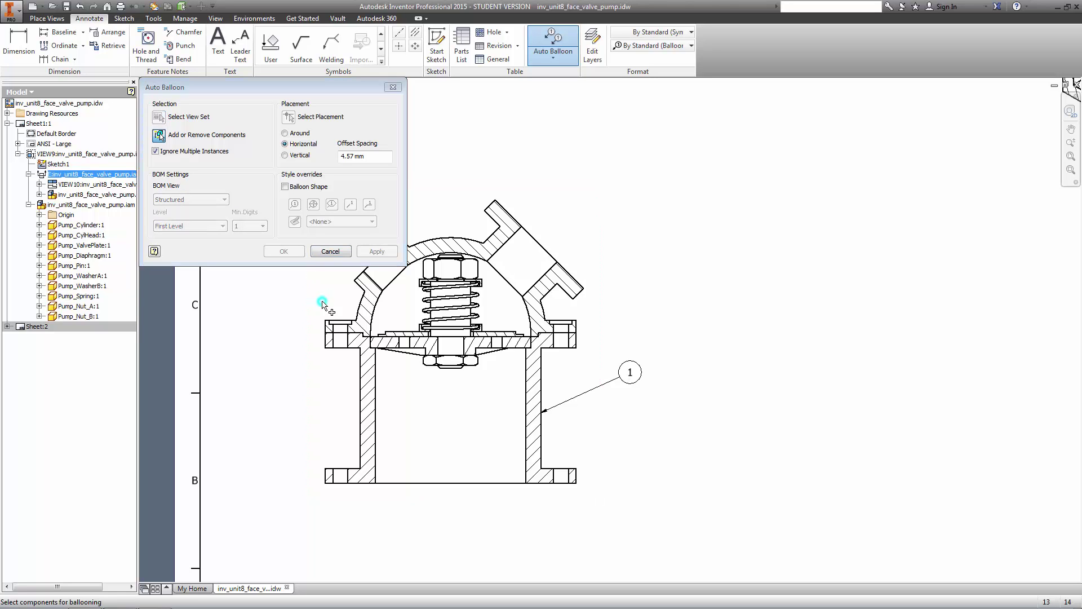
left_click_drag(689, 525, 260, 167)
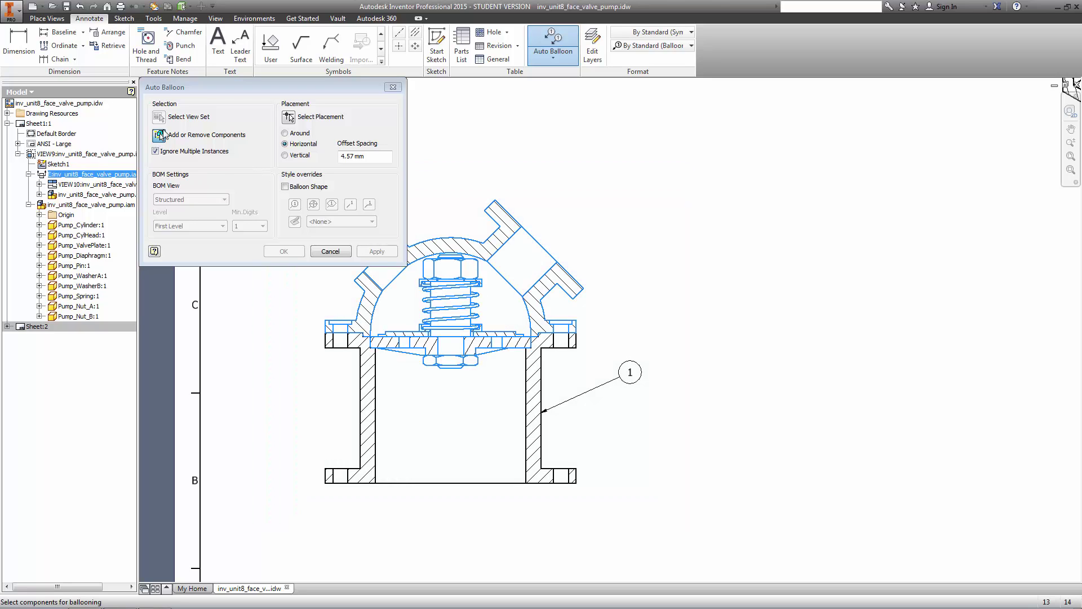
left_click(297, 134)
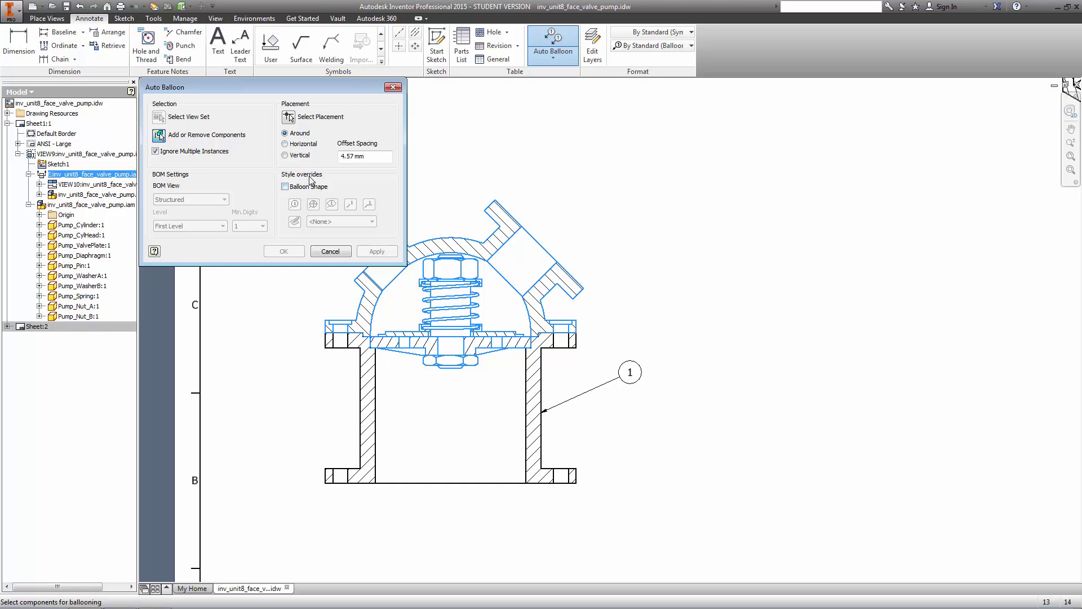
left_click(289, 118)
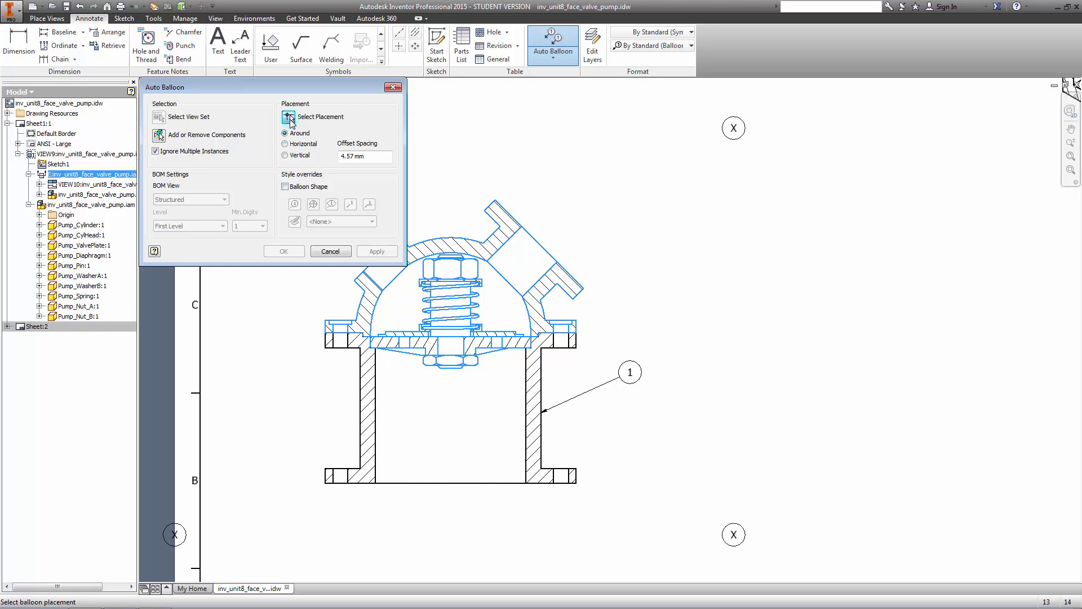
left_click(510, 166)
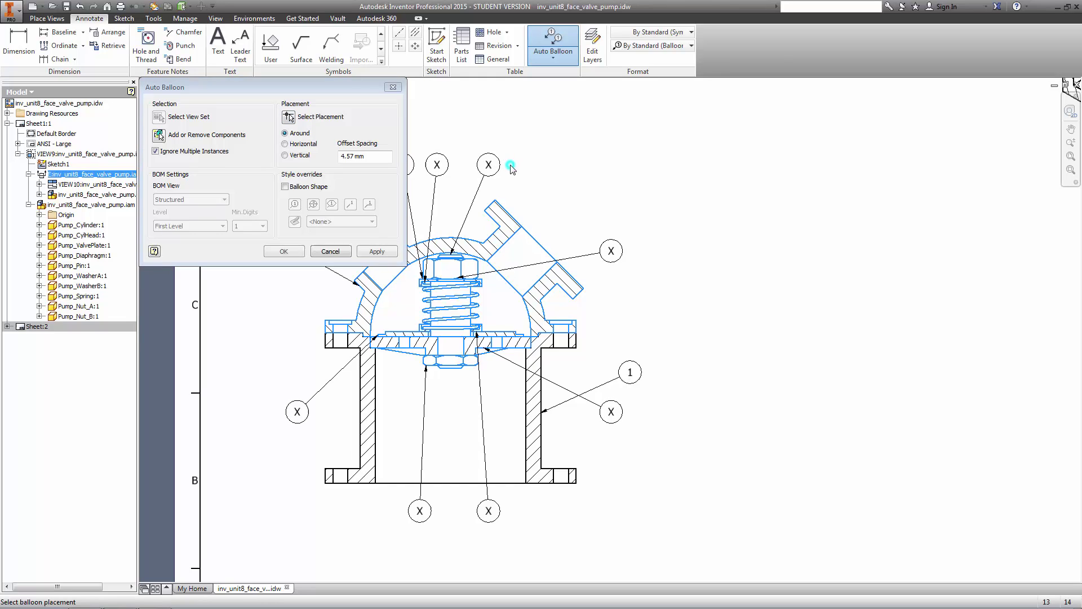
Create the balloons, then move balloons 7, 3, 2, 6, 8, 5, 9 and 4 nearer the section view.
left_click(285, 252)
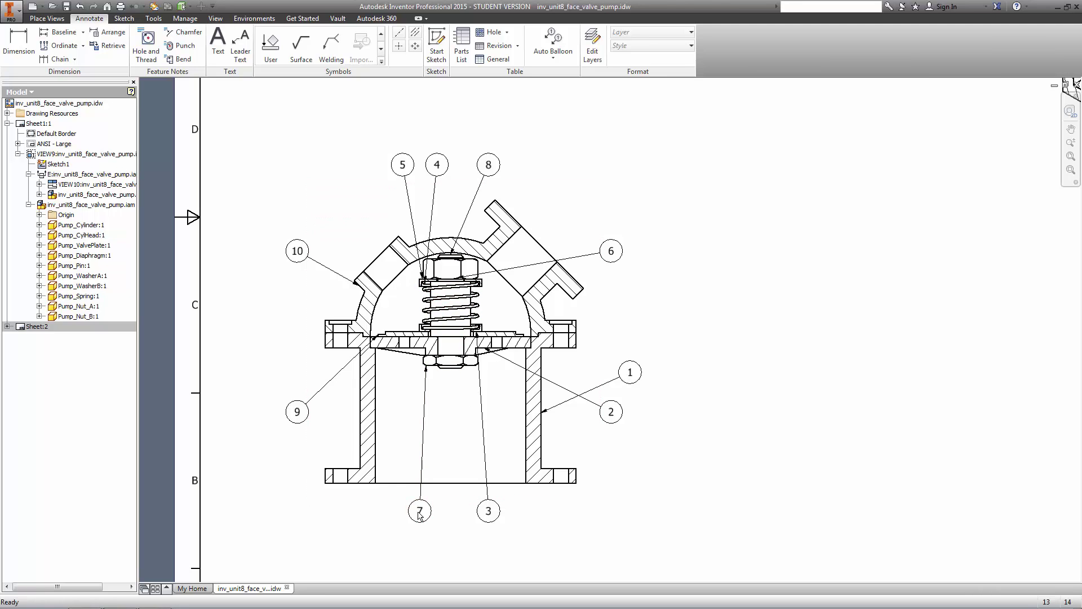
left_click_drag(419, 510, 408, 437)
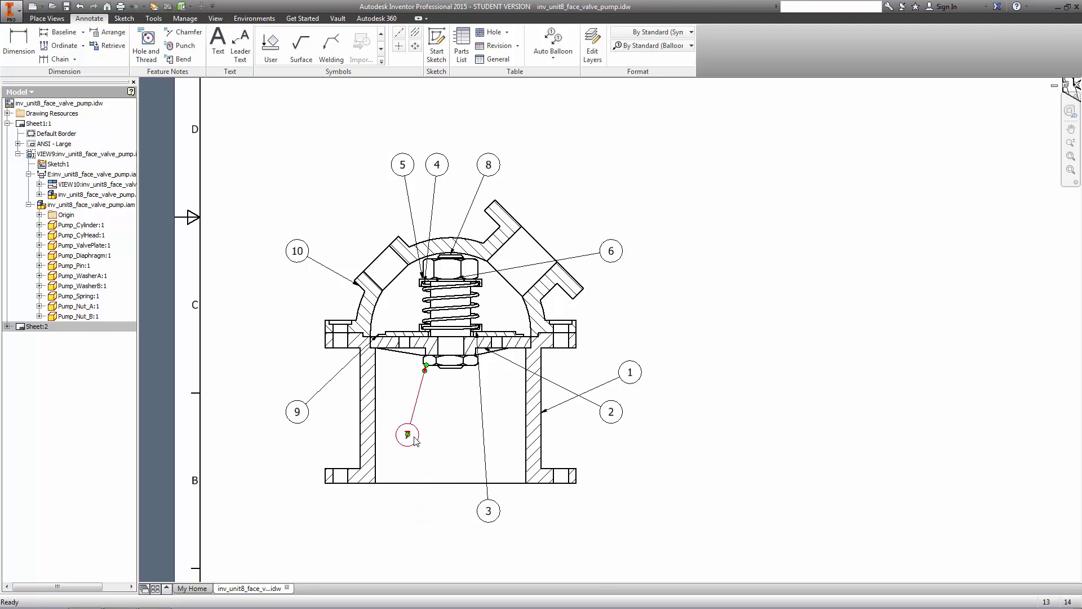
left_click_drag(488, 510, 501, 422)
left_click_drag(611, 413, 574, 367)
left_click_drag(611, 253, 567, 215)
left_click_drag(488, 167, 504, 179)
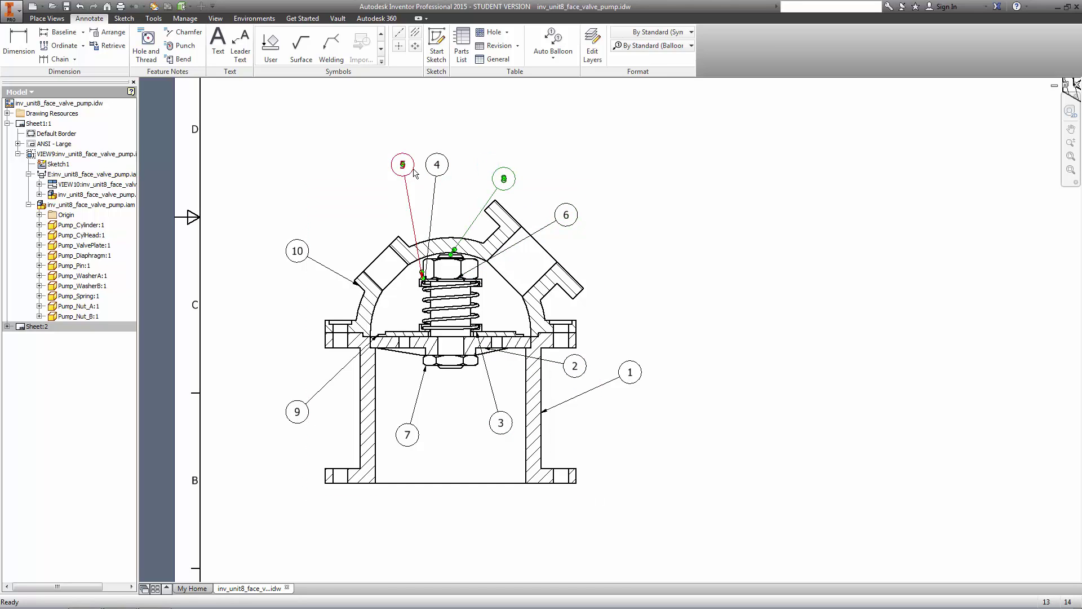
left_click_drag(403, 169, 358, 201)
left_click_drag(299, 412, 310, 389)
left_click_drag(437, 165, 439, 183)
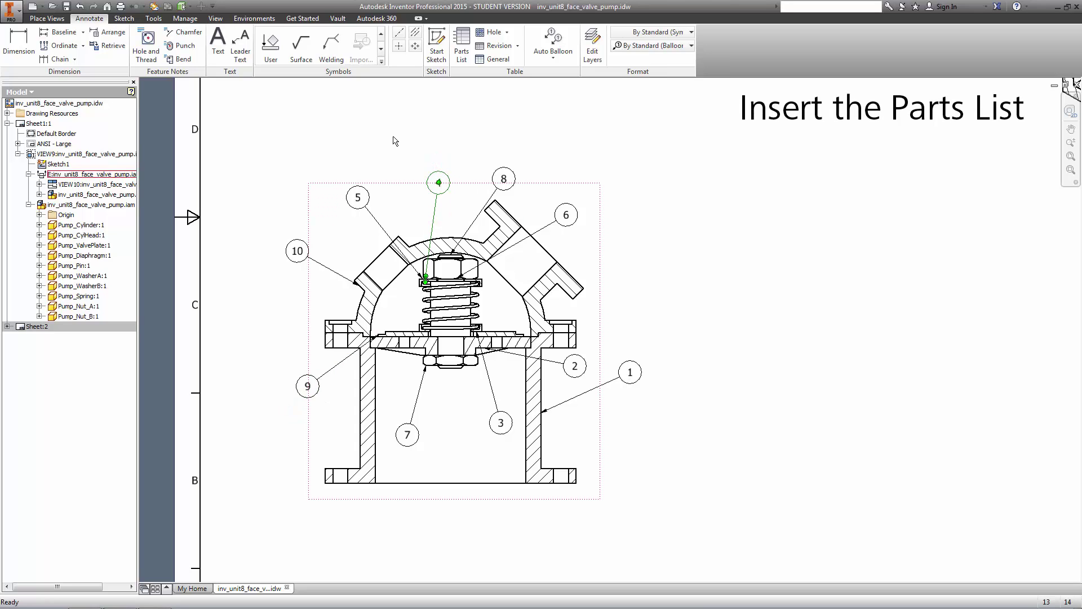
Insert a parts list sourced from the section view and place it above the title block.
left_click(462, 52)
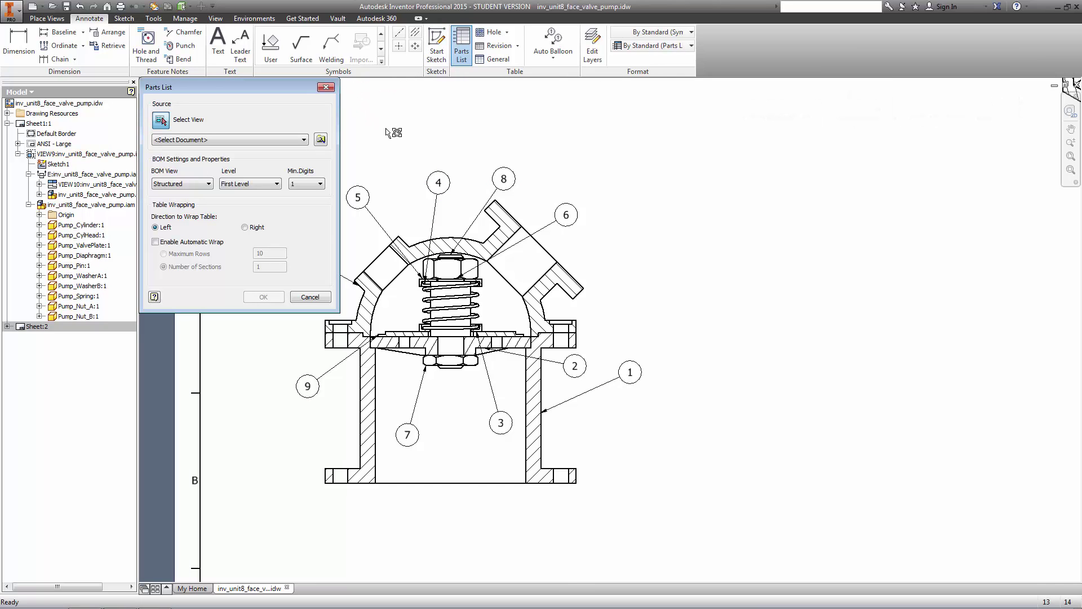
left_click(404, 191)
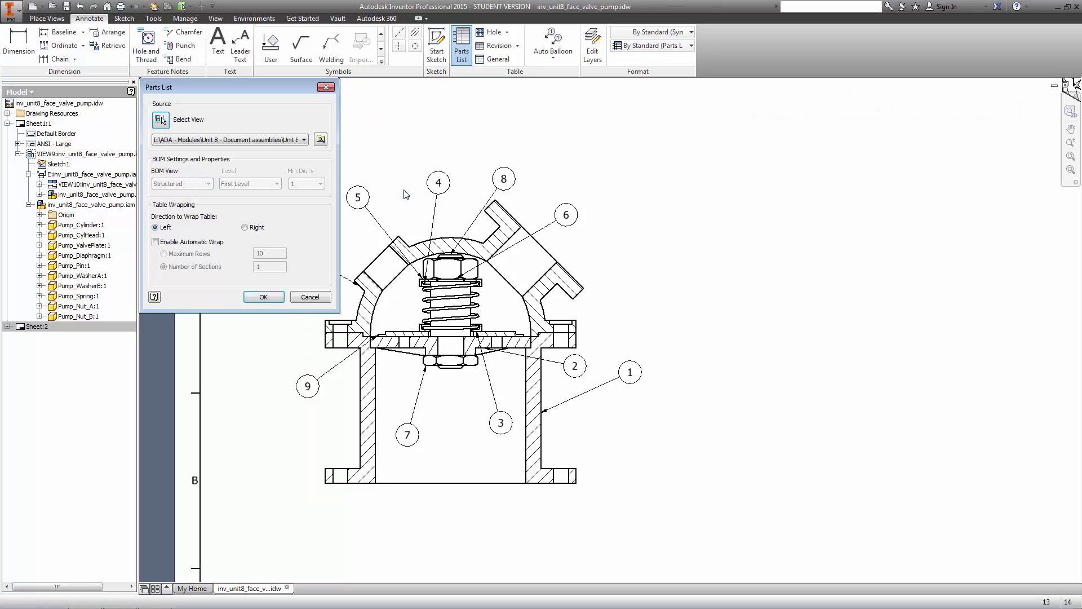
left_click(263, 297)
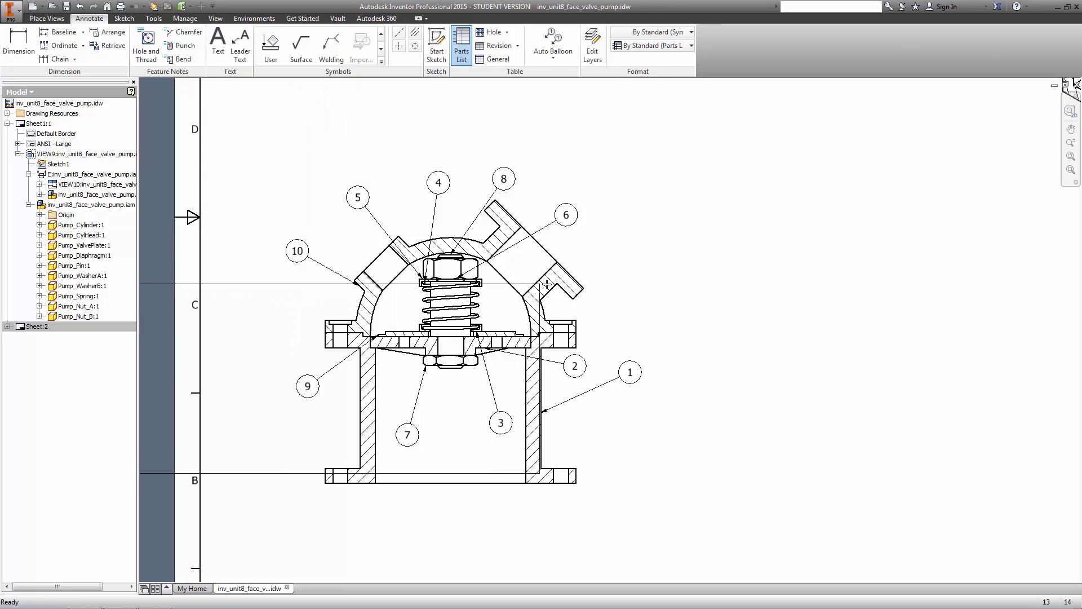
scroll(851, 262, "down", 3)
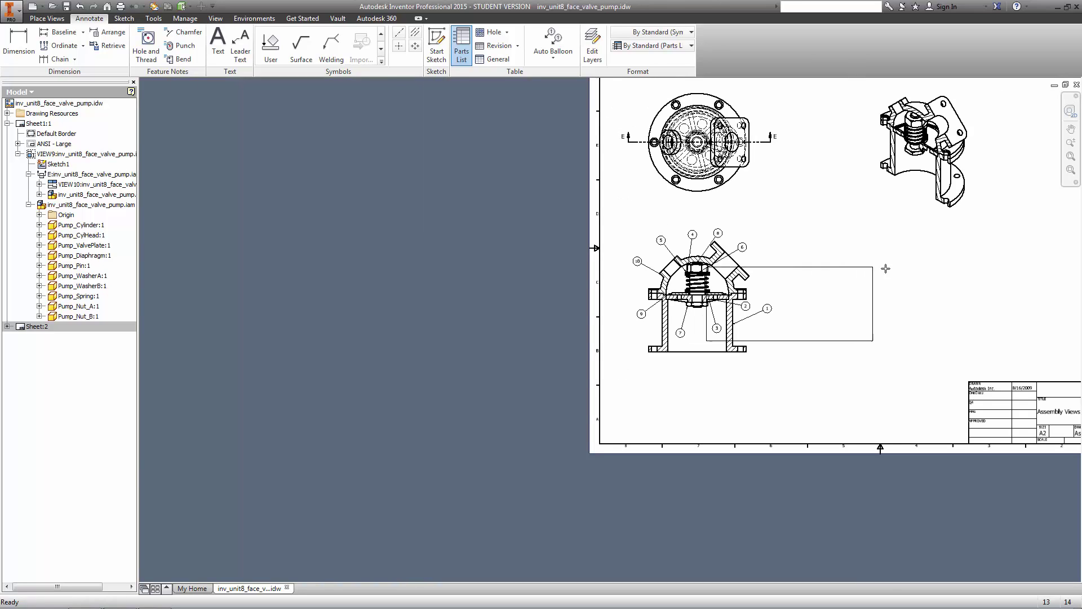
mouse_move(850, 261)
middle_mouse_down()
mouse_move(833, 271)
mouse_move(429, 261)
middle_mouse_up()
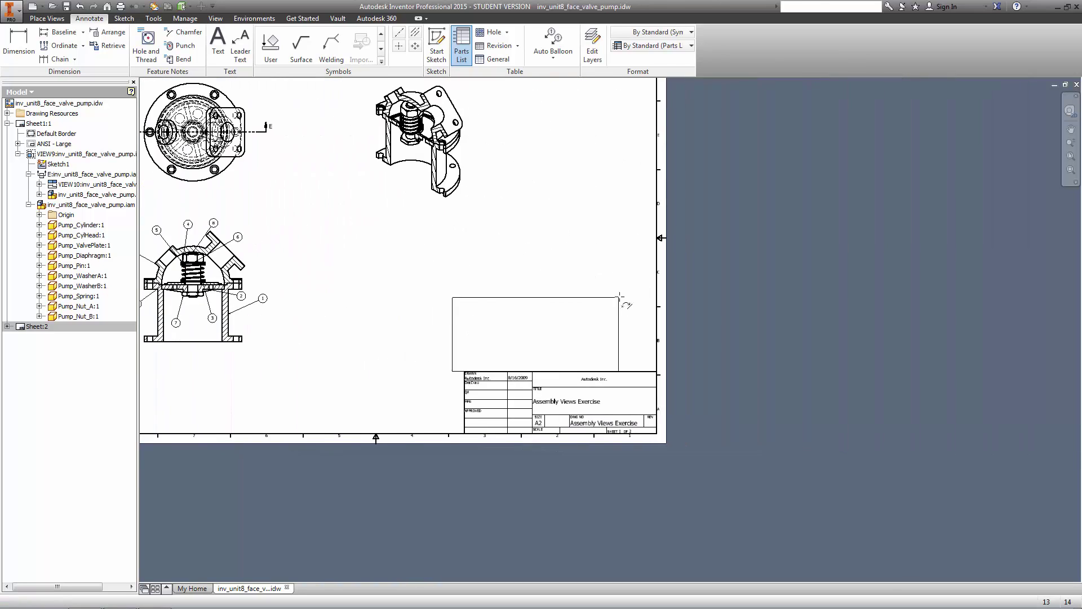
left_click(657, 299)
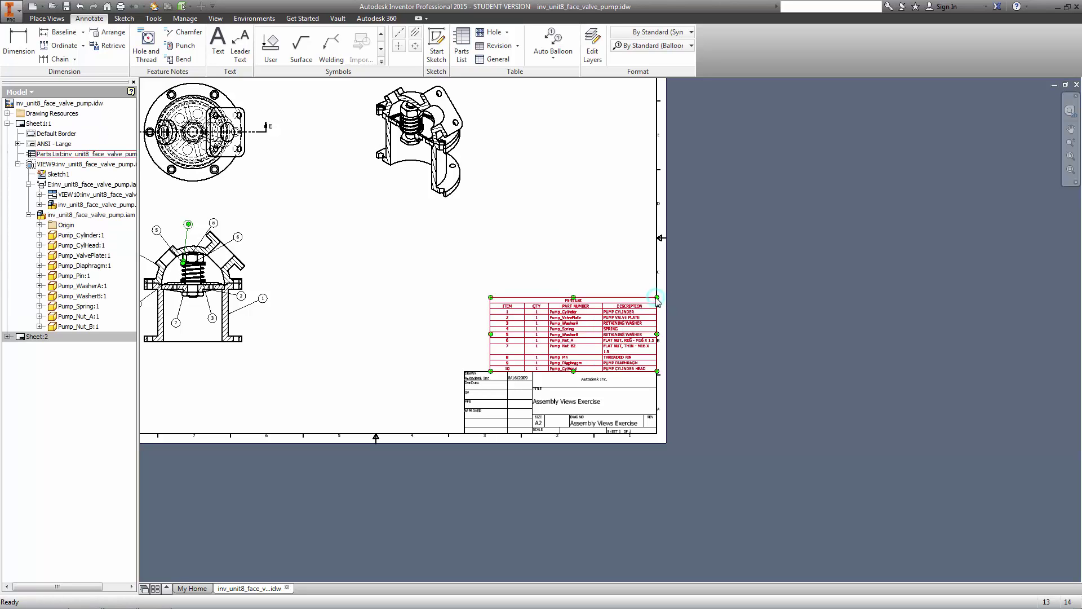
left_click(533, 283)
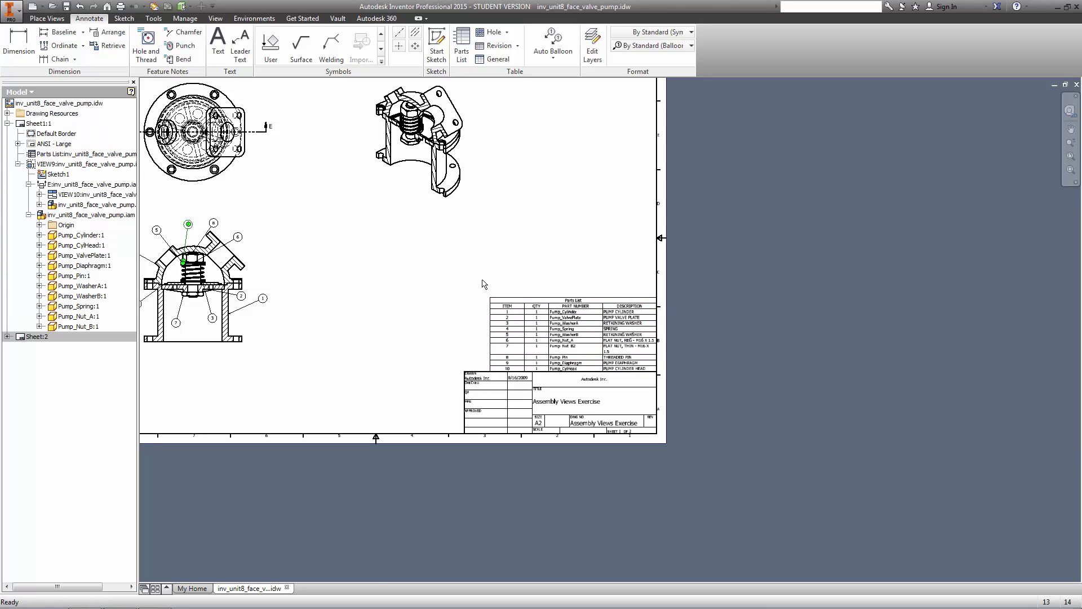
scroll(511, 297, "up", 4)
middle_click_drag(541, 278, 446, 225)
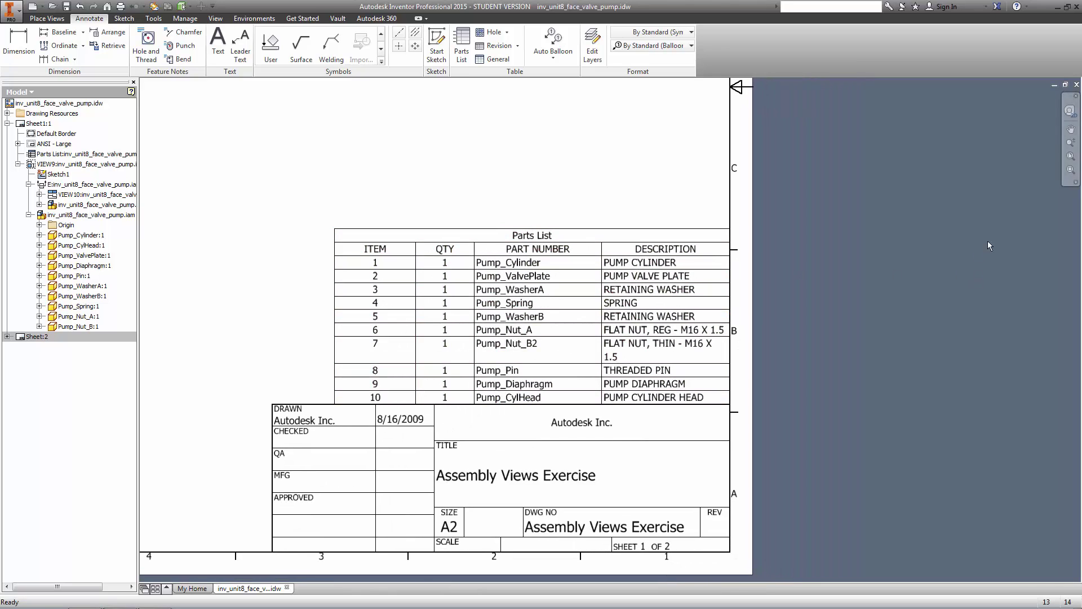
Fit the whole sheet in view, then activate Sheet:2 from the browser.
left_click(1070, 159)
left_click(1070, 158)
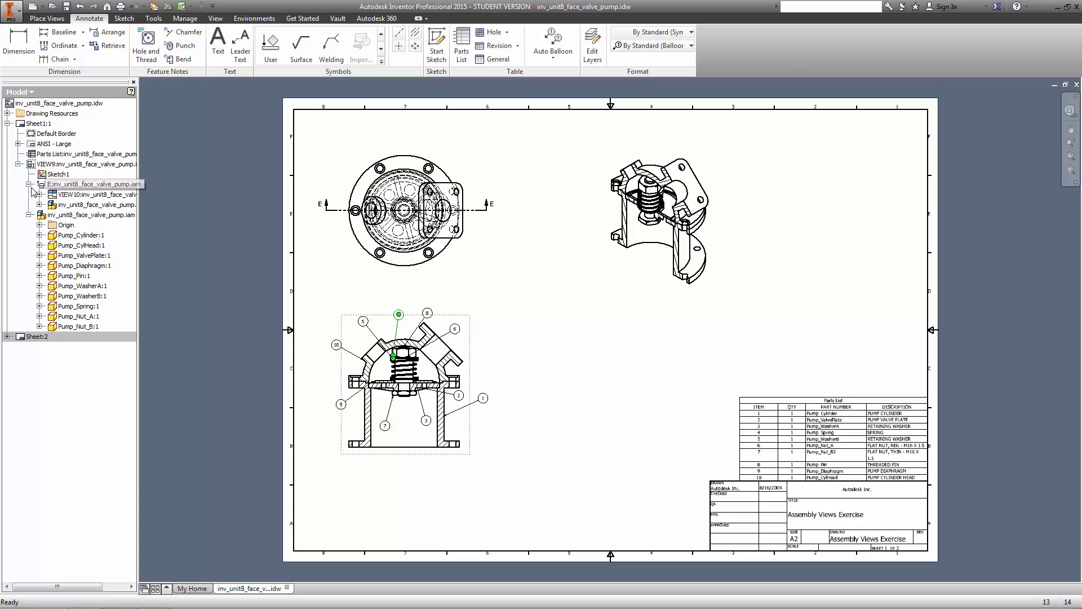
right_click(23, 337)
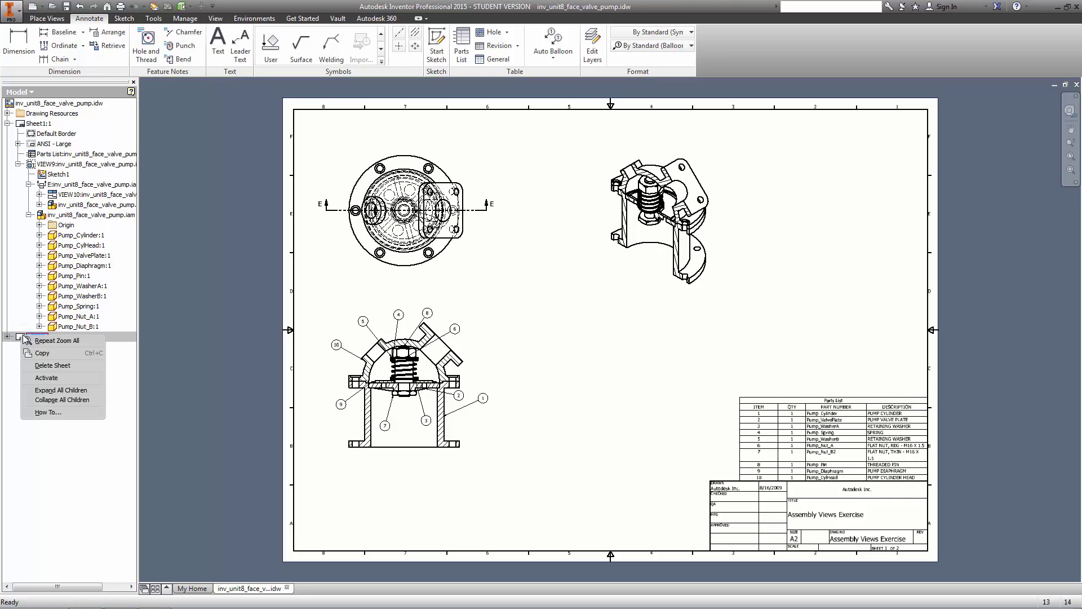
left_click(68, 377)
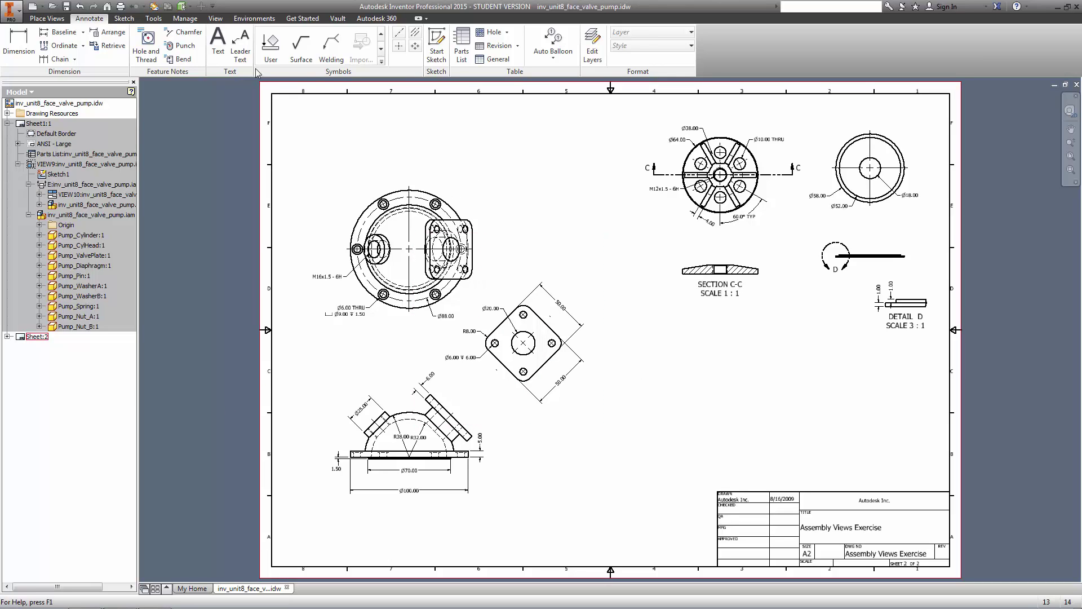
Choose Save Copy As for the inv_unit8_face_valve_pump.idw drawing.
left_click(4, 9)
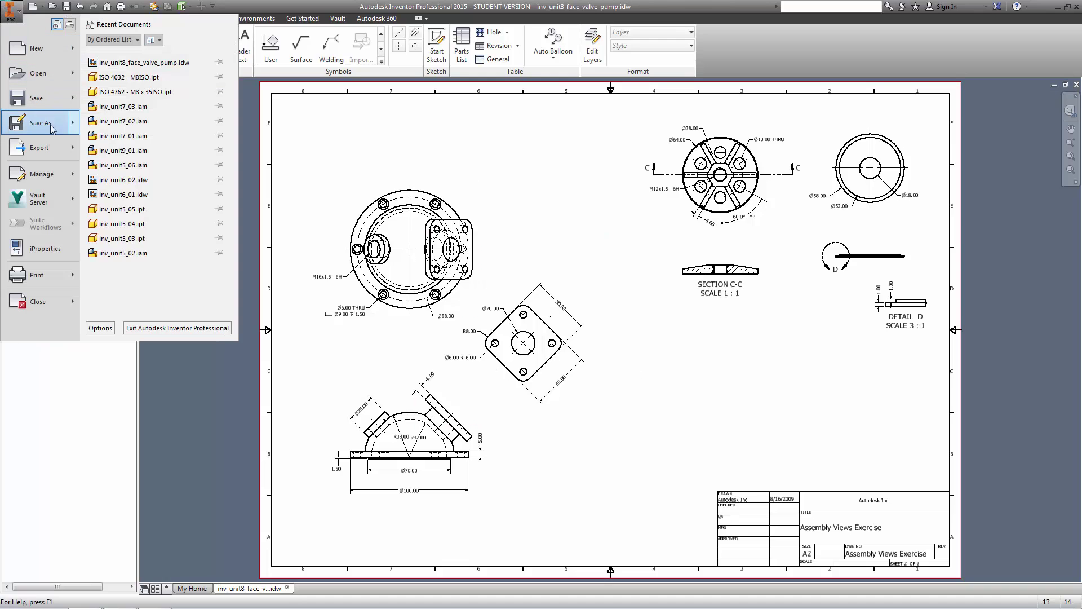
mouse_move(51, 129)
left_click(129, 90)
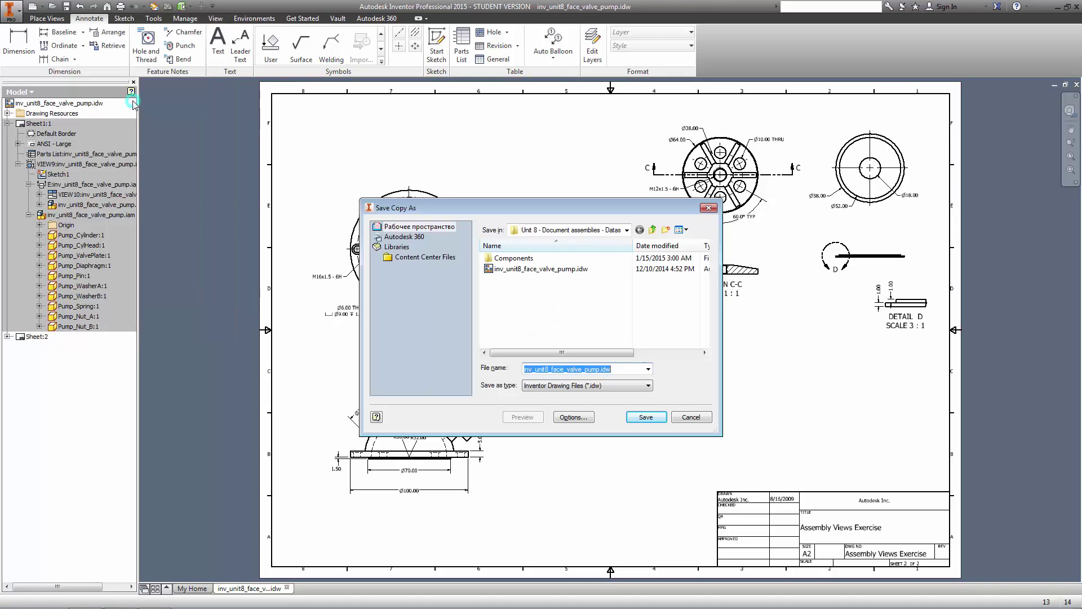